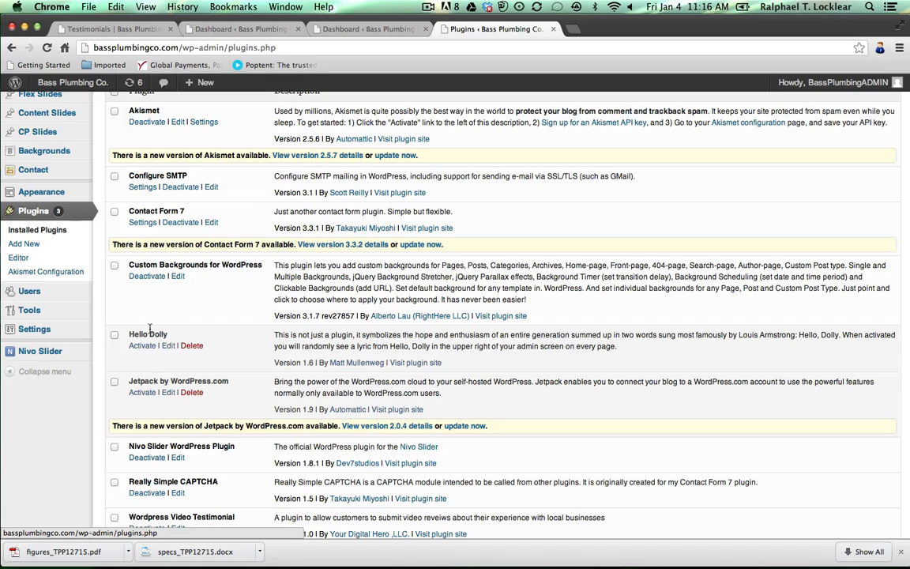
- Open the Wordpress Video Testimonial settings and review the OAUTH 2 Client ID and Developer Key fields under Google API Settings
{"action": "scroll", "coordinate": [150, 332], "scroll_direction": "up", "scroll_amount": 3}
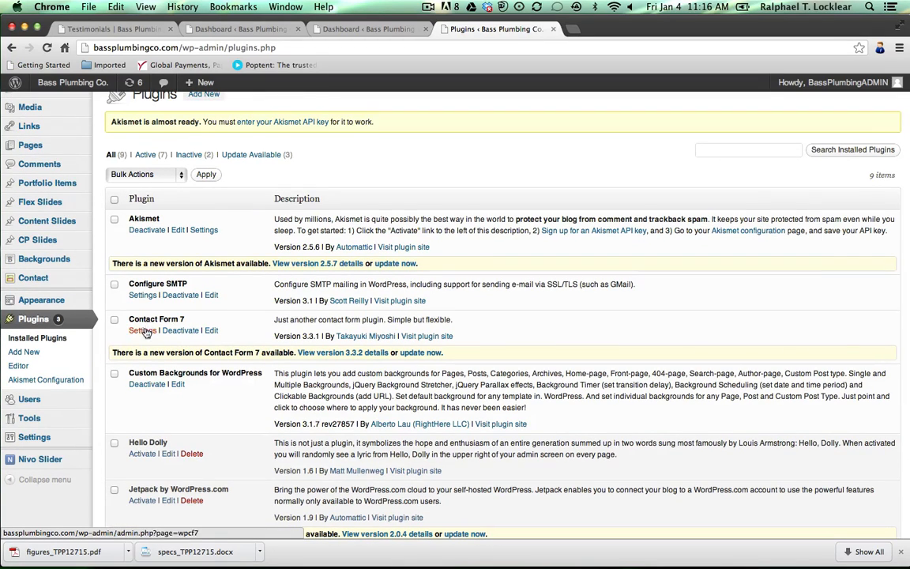
{"action": "mouse_move", "coordinate": [46, 442]}
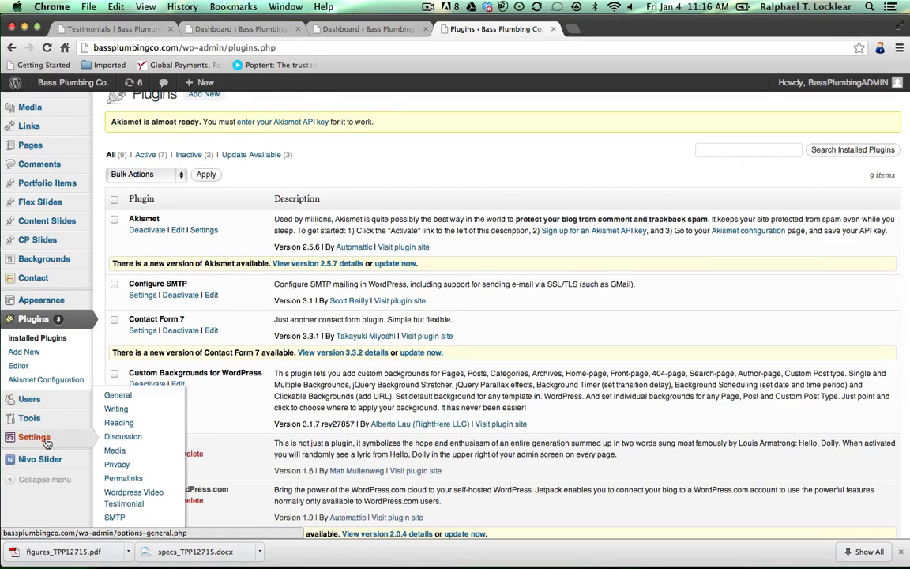
{"action": "left_click", "coordinate": [157, 500]}
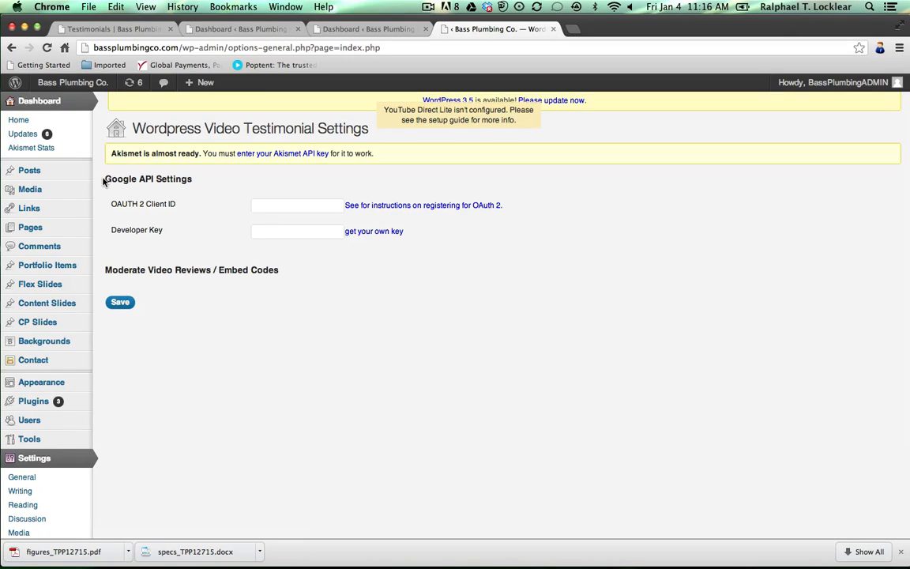
{"action": "left_click_drag", "start_coordinate": [103, 181], "coordinate": [199, 180]}
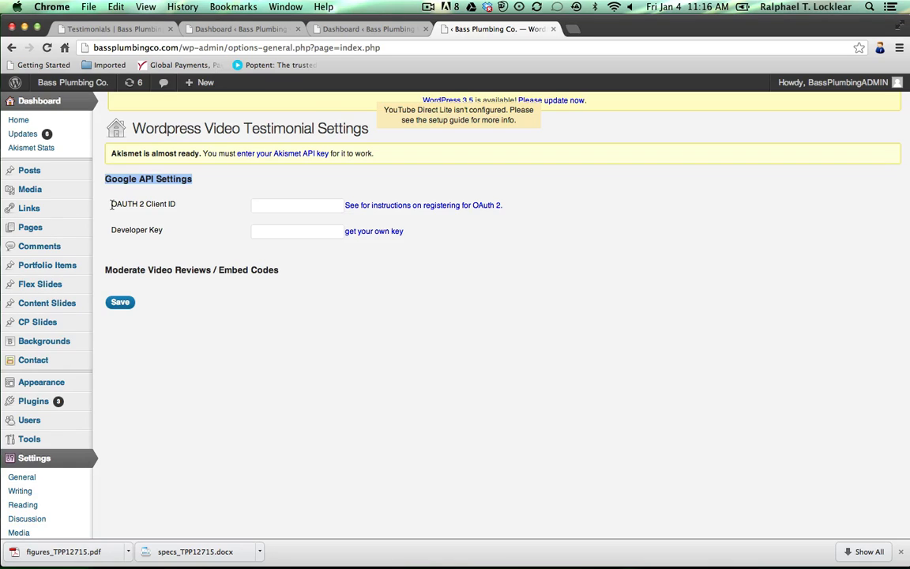
{"action": "left_click_drag", "start_coordinate": [111, 205], "coordinate": [176, 204]}
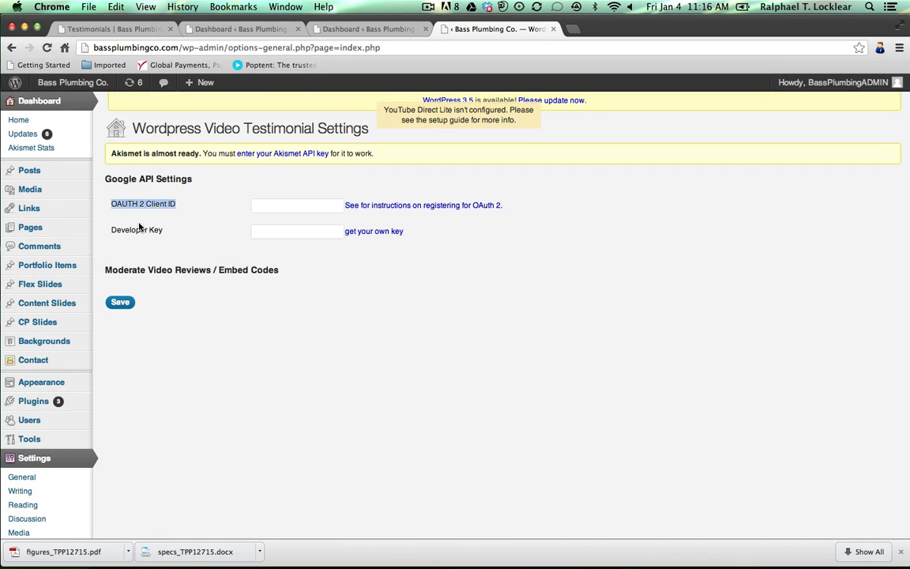
{"action": "left_click_drag", "start_coordinate": [111, 230], "coordinate": [172, 233]}
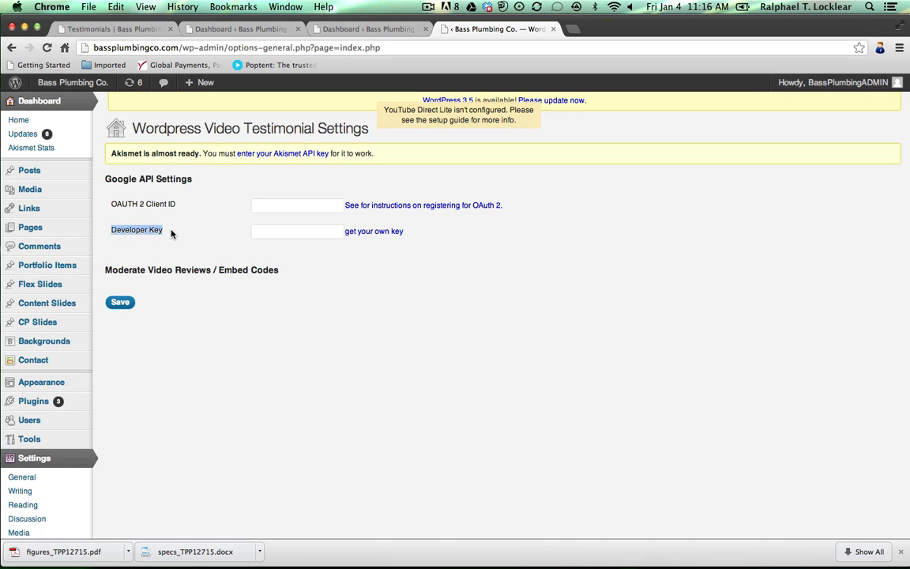
{"action": "left_click_drag", "start_coordinate": [105, 180], "coordinate": [192, 177]}
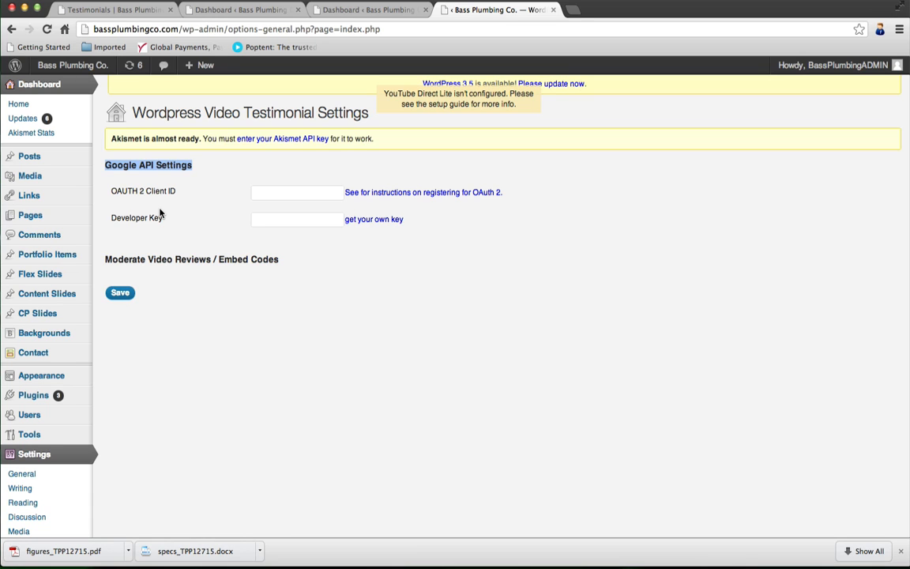
- Open google.com in a new browser tab and go to the Google account sign-in page
{"action": "left_click", "coordinate": [572, 10]}
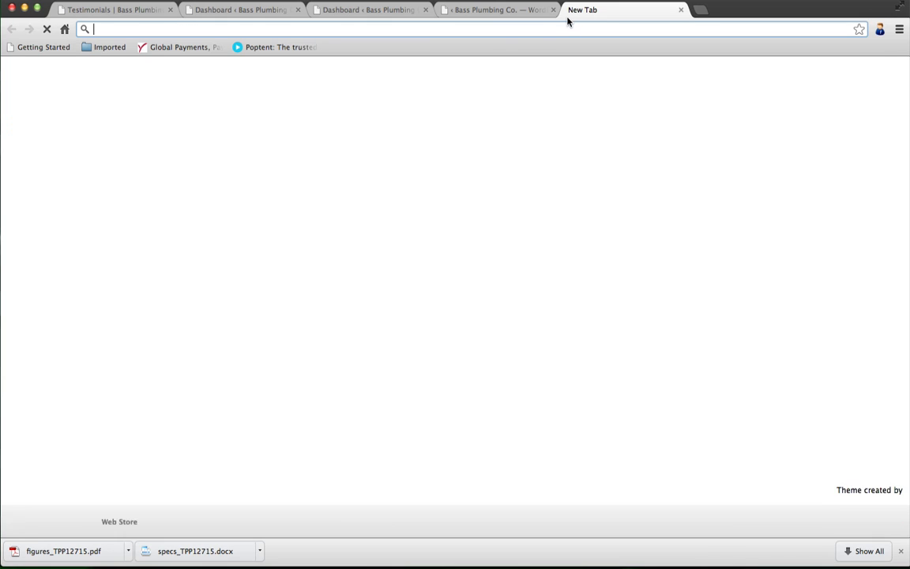
{"action": "type", "text": "googe"}
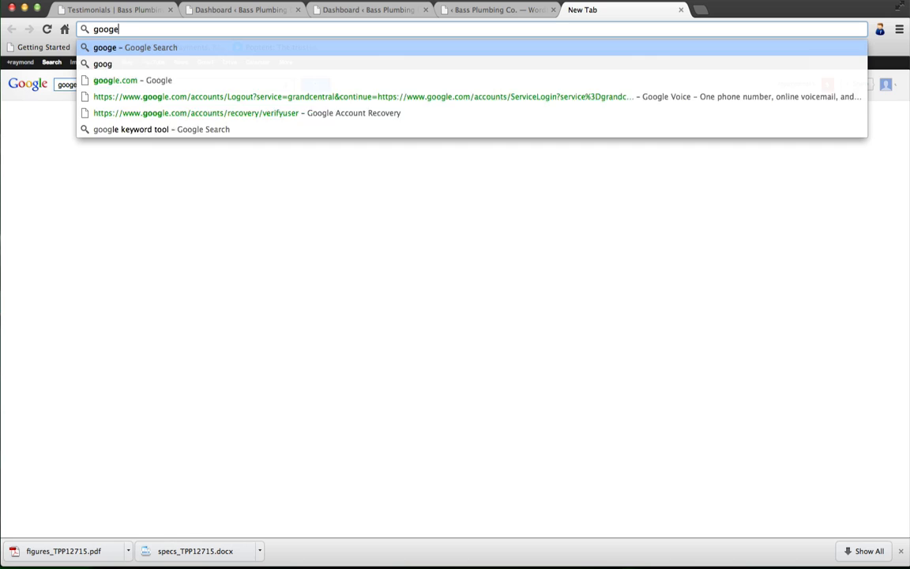
{"action": "key", "text": "BackSpace"}
{"action": "type", "text": "le.c"}
{"action": "key", "text": "Return"}
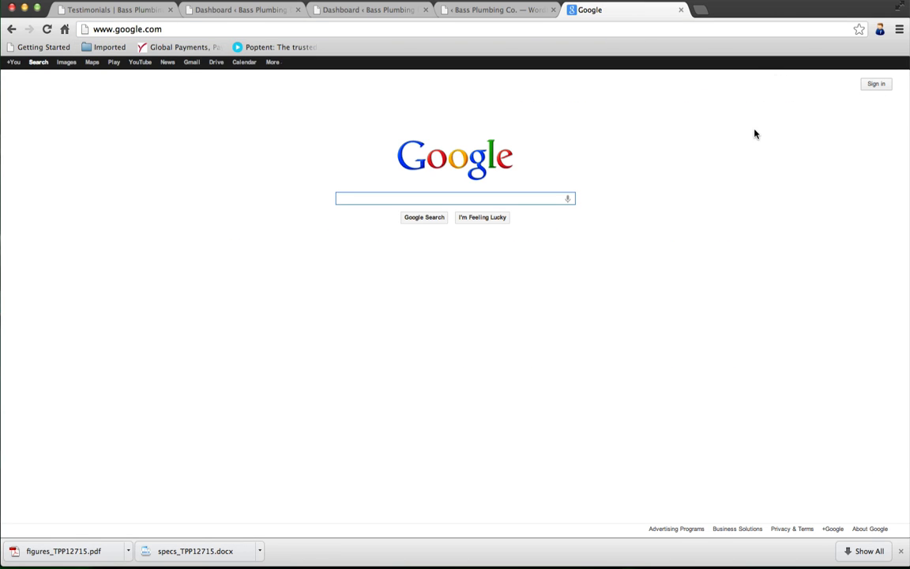
{"action": "left_click", "coordinate": [872, 88]}
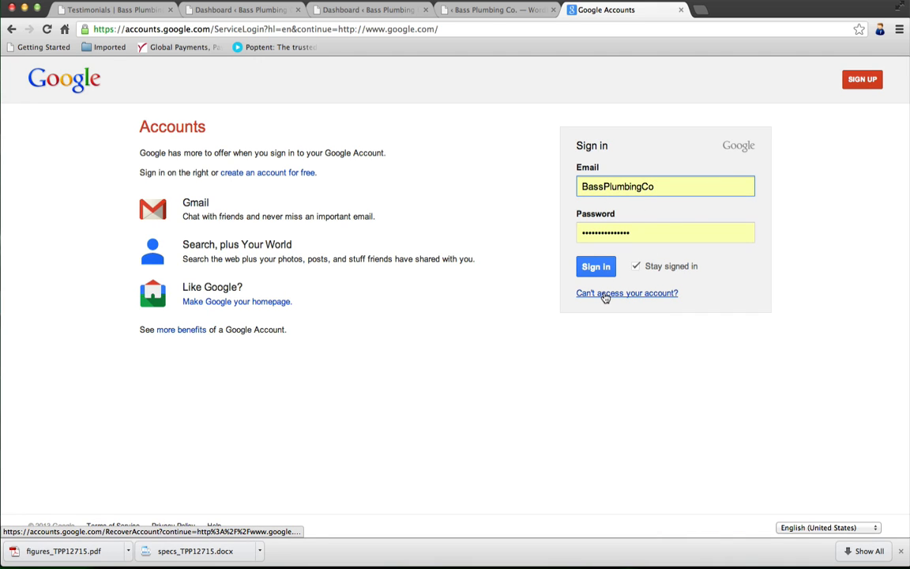
- Open the Google account registration form and examine the information it asks for
{"action": "left_click", "coordinate": [860, 81]}
{"action": "scroll", "coordinate": [663, 176], "scroll_direction": "down", "scroll_amount": 3}
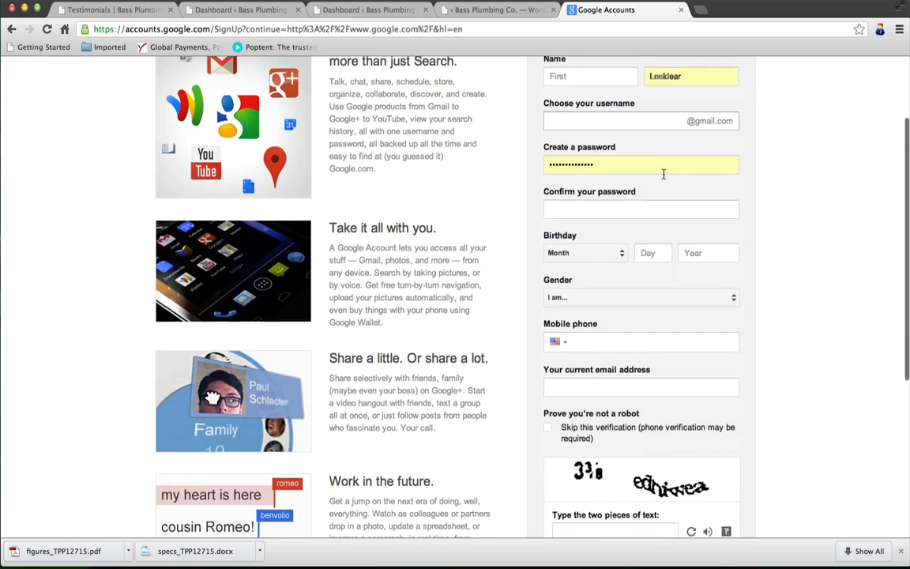
{"action": "scroll", "coordinate": [663, 174], "scroll_direction": "down", "scroll_amount": 8}
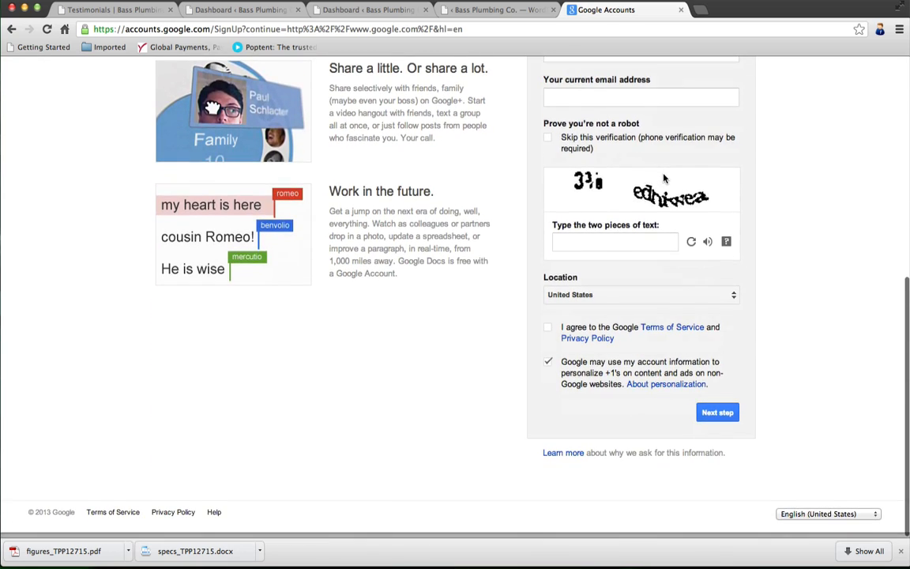
{"action": "scroll", "coordinate": [664, 179], "scroll_direction": "up", "scroll_amount": 10}
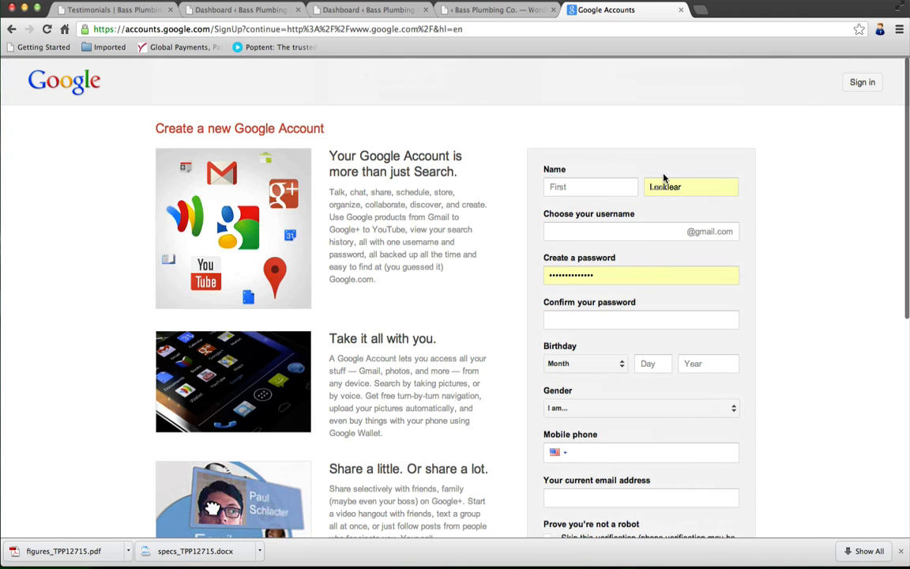
{"action": "left_click", "coordinate": [504, 11]}
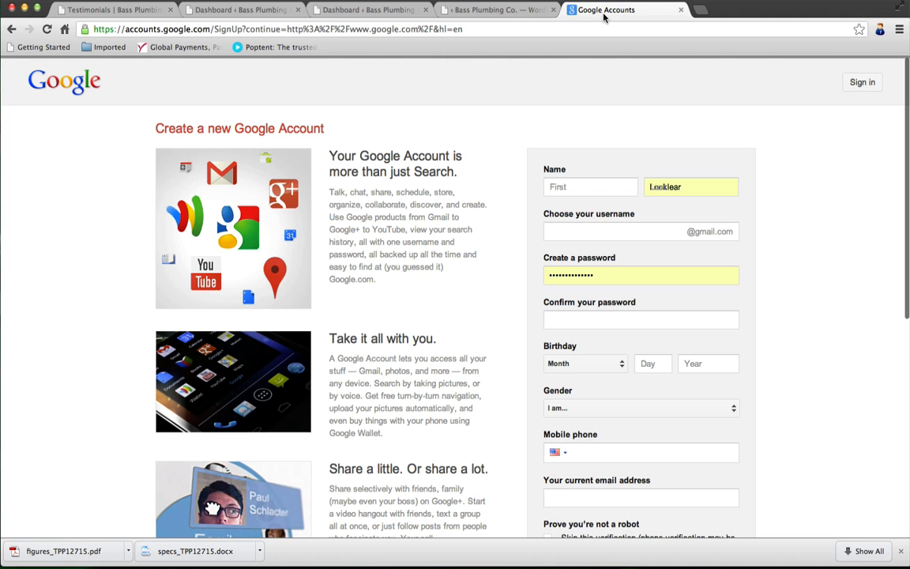
{"action": "left_click", "coordinate": [569, 11]}
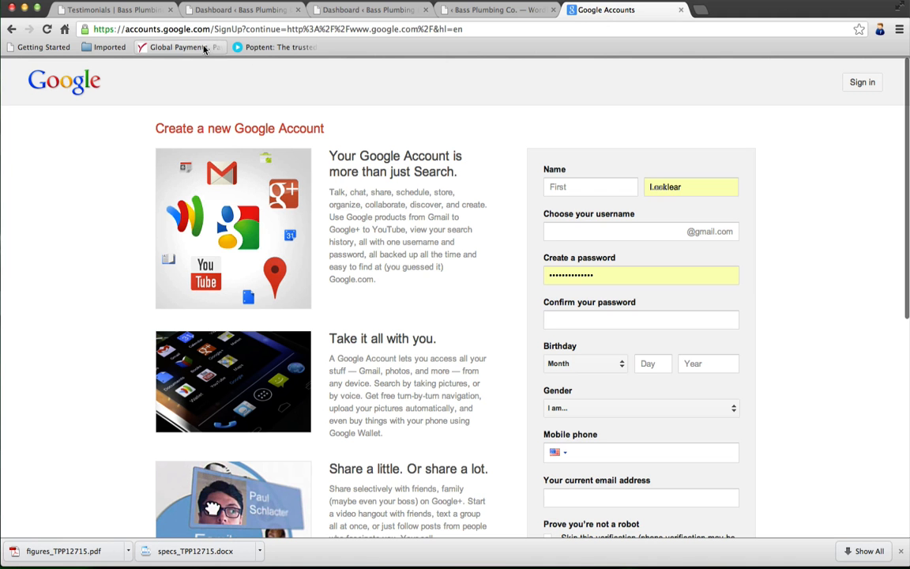
- Return to the sign-in page, sign in with the prefilled business account, and open youtube.com in a new tab with its account details expanded
{"action": "left_click", "coordinate": [11, 29]}
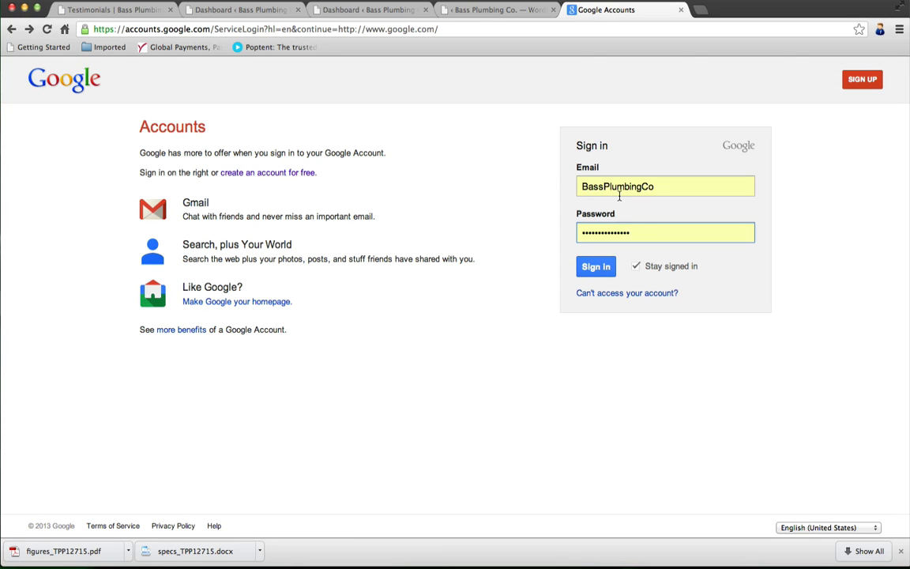
{"action": "left_click", "coordinate": [595, 267]}
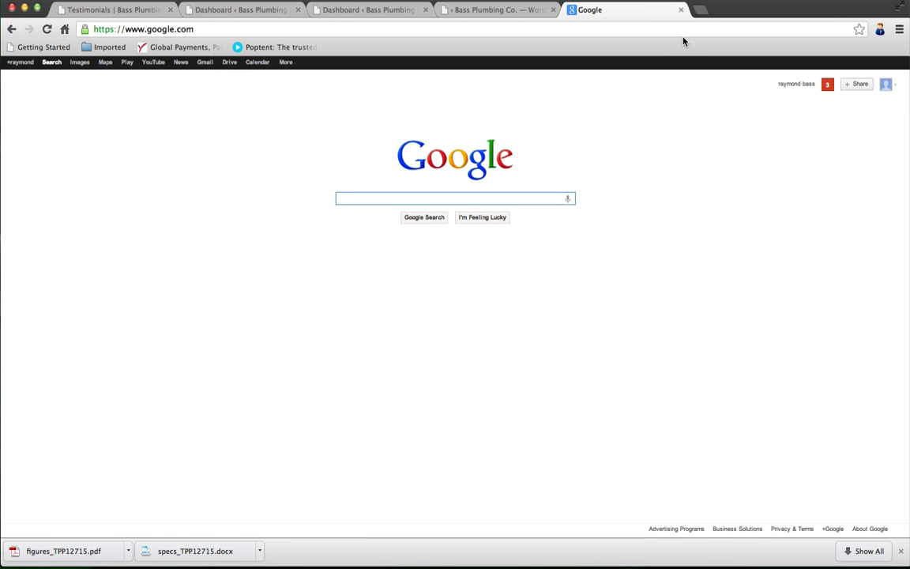
{"action": "left_click", "coordinate": [699, 10]}
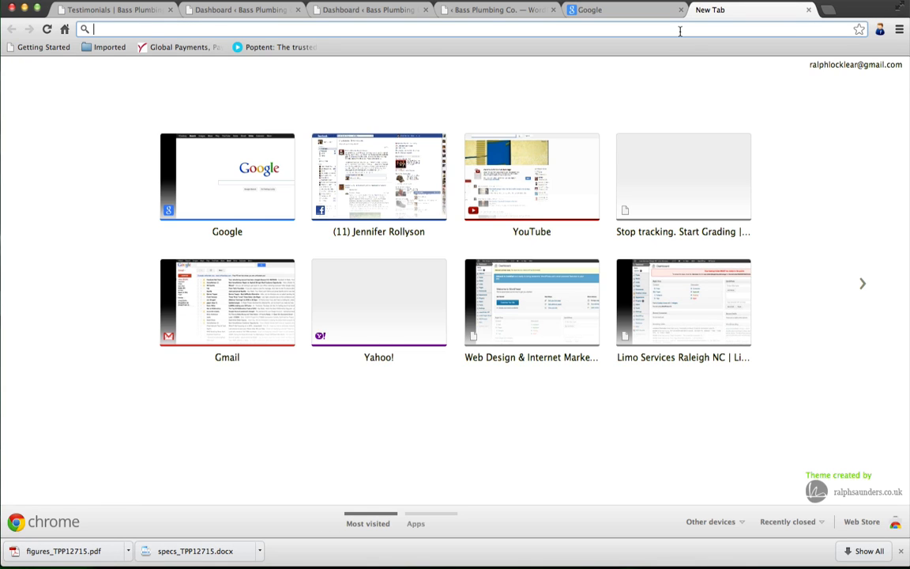
{"action": "type", "text": "youtube.c"}
{"action": "key", "text": "Return"}
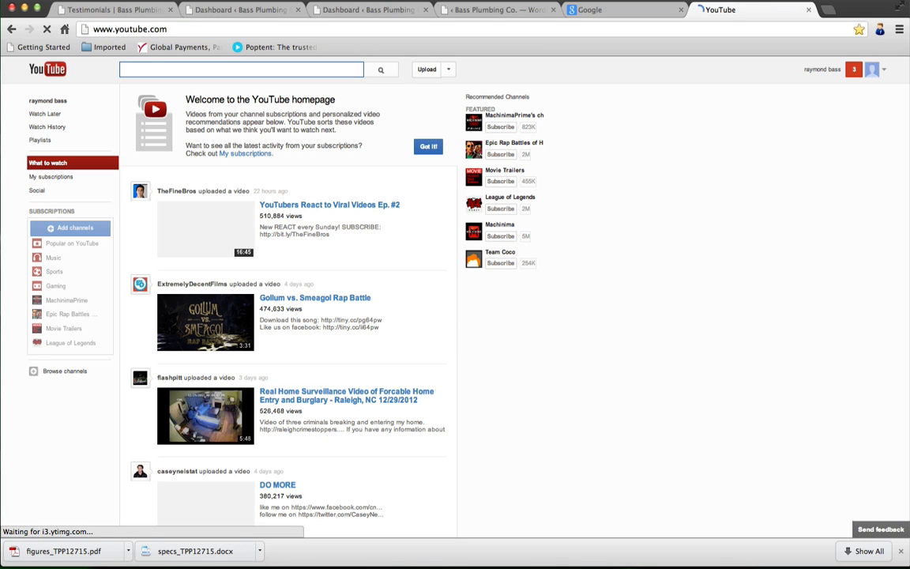
{"action": "left_click", "coordinate": [822, 69]}
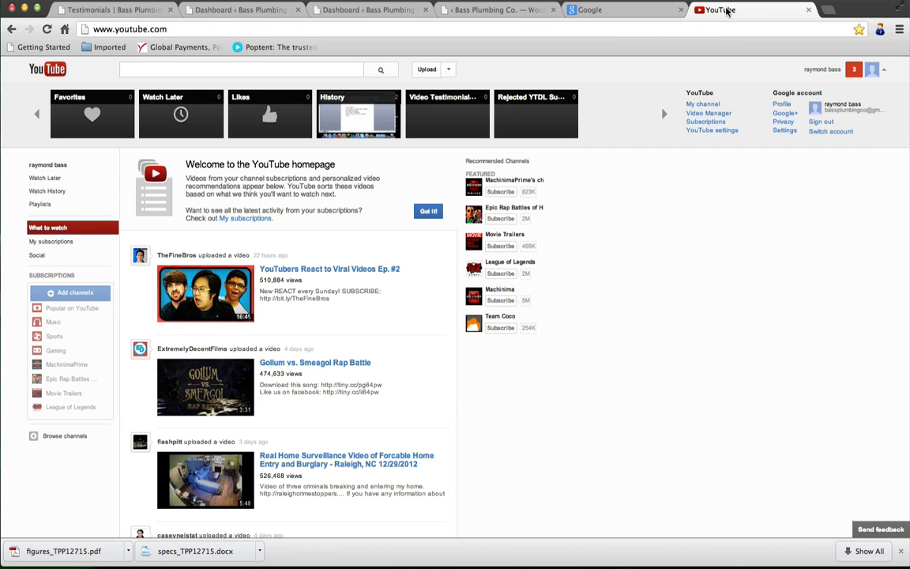
- Compare the signed-in account on the Google and YouTube pages
{"action": "left_click", "coordinate": [652, 11]}
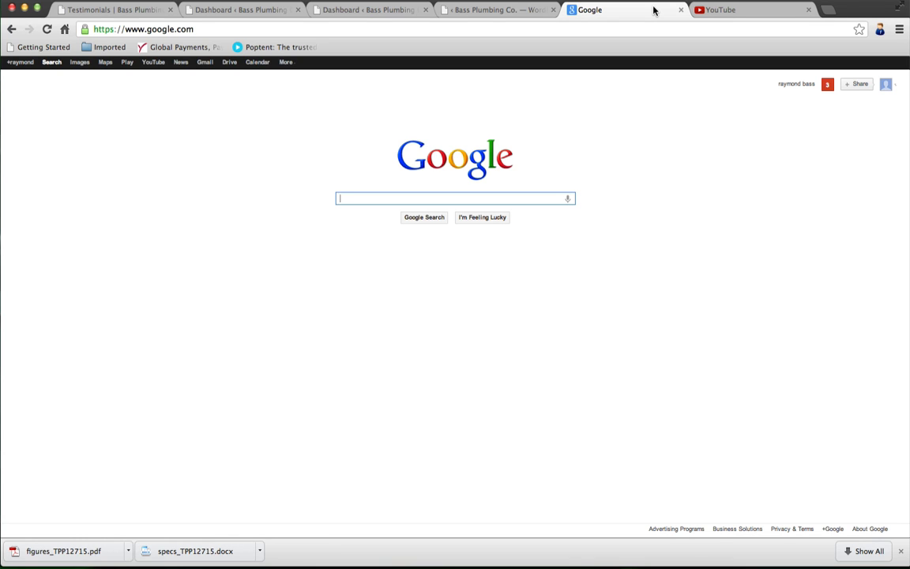
{"action": "left_click", "coordinate": [709, 10]}
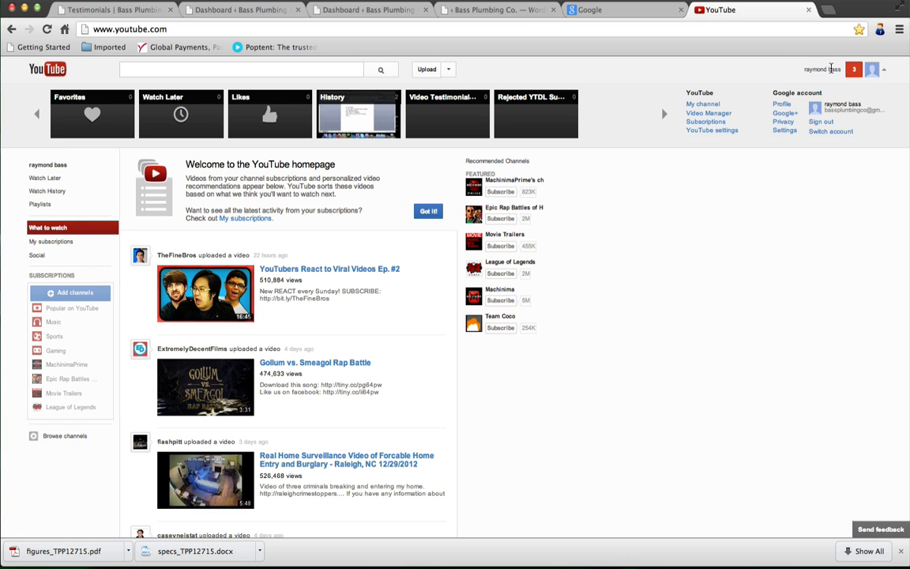
{"action": "left_click", "coordinate": [643, 10]}
{"action": "left_click", "coordinate": [704, 11]}
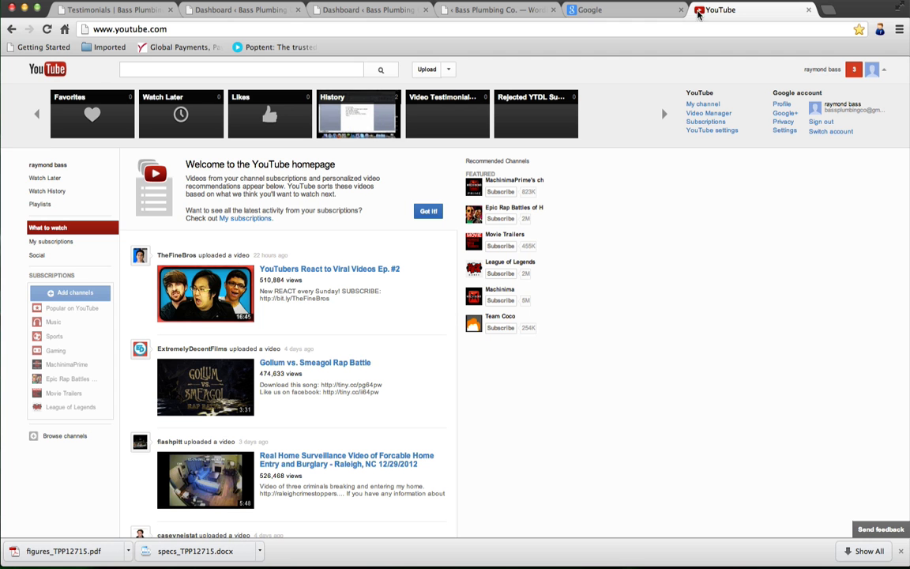
{"action": "left_click", "coordinate": [655, 15]}
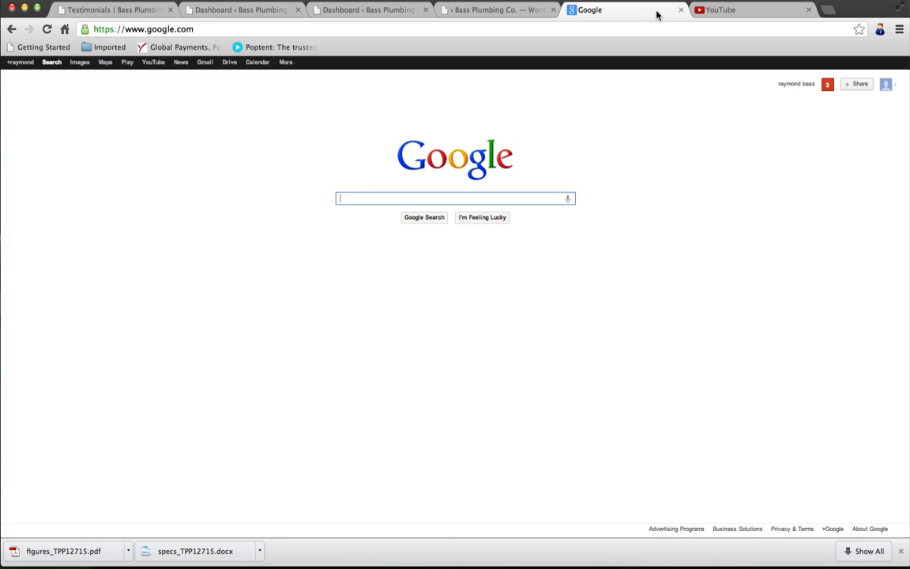
- Return to the Wordpress Video Testimonial settings and open the developer key's "get your own key" link in a new tab
{"action": "left_click", "coordinate": [499, 10]}
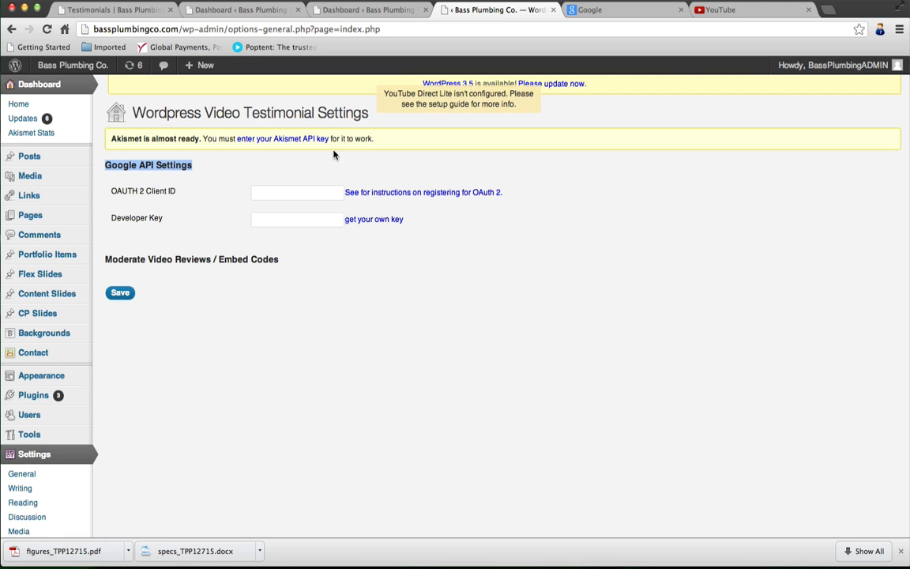
{"action": "left_click", "coordinate": [191, 213]}
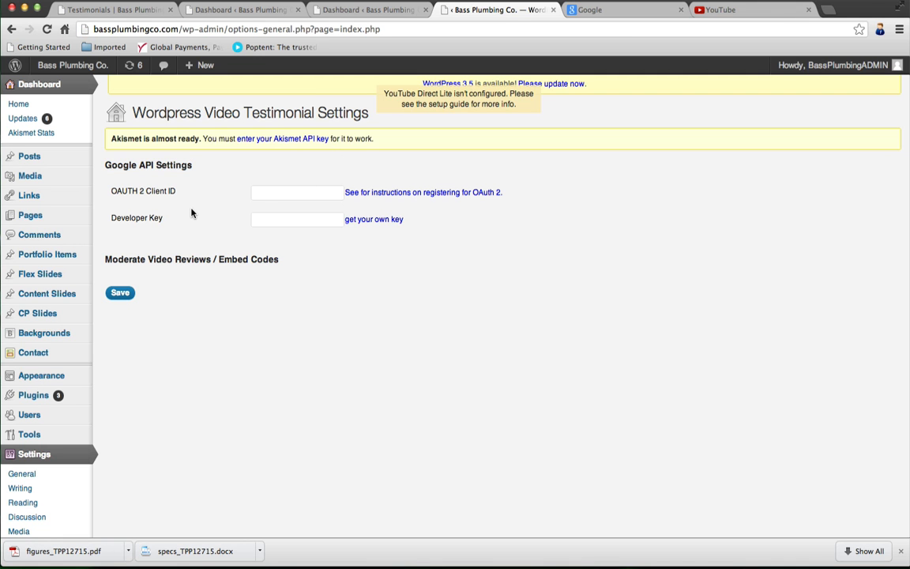
{"action": "right_click", "coordinate": [362, 225]}
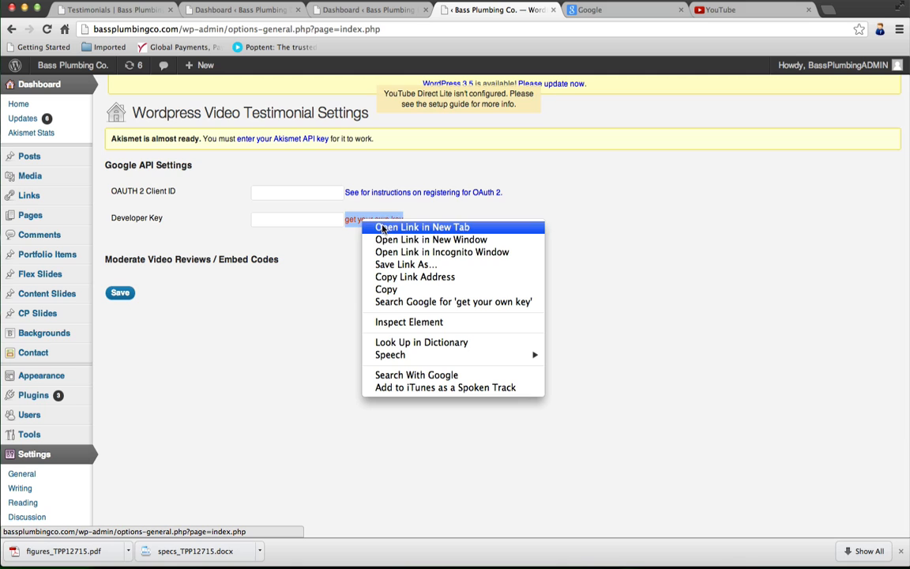
{"action": "left_click", "coordinate": [382, 227]}
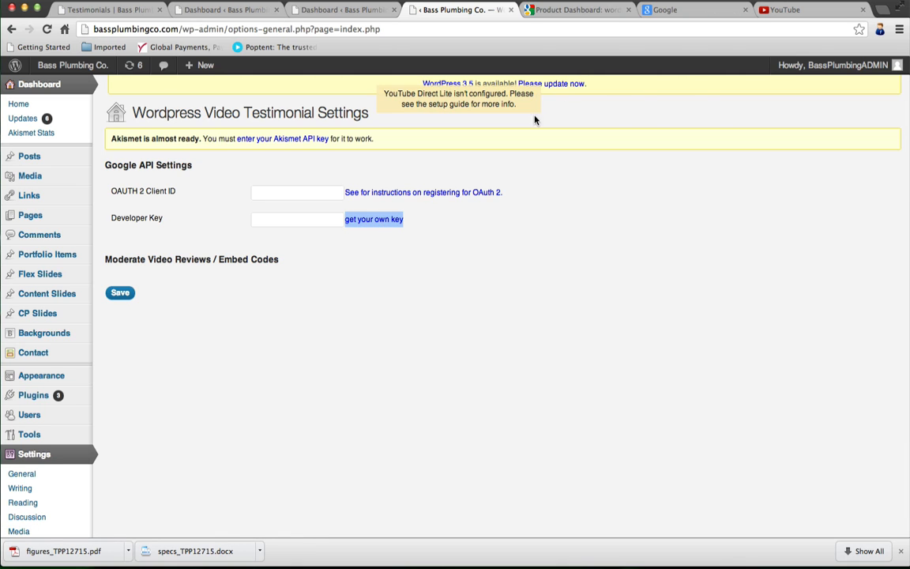
{"action": "left_click", "coordinate": [576, 10]}
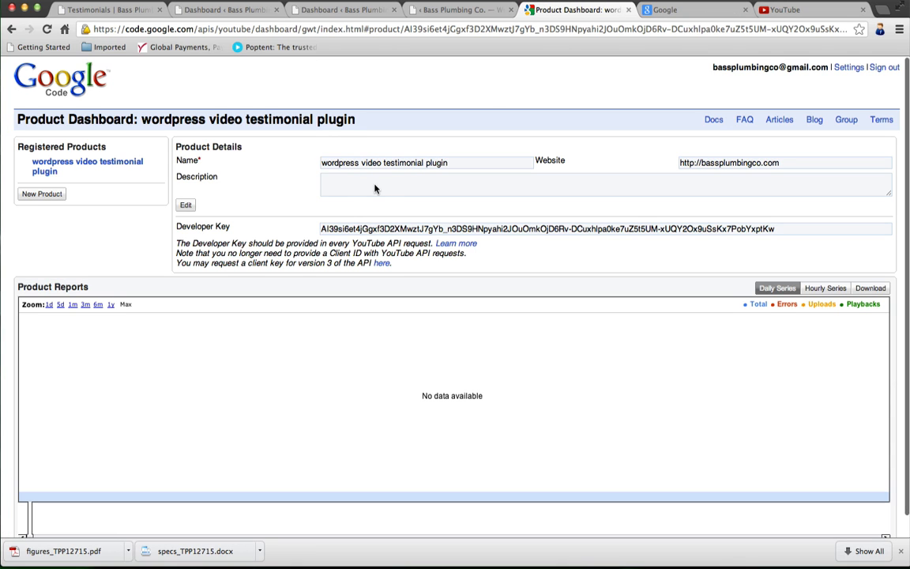
{"action": "left_click", "coordinate": [54, 196]}
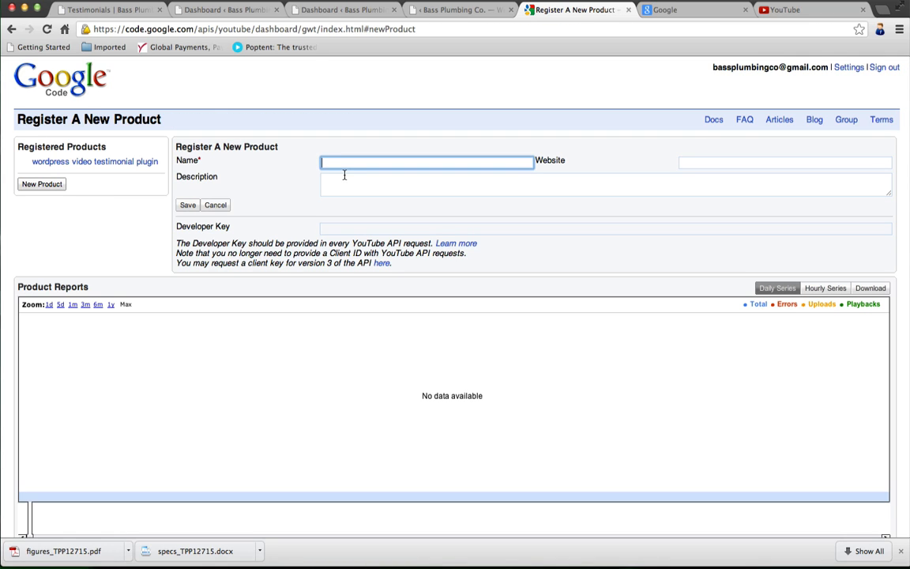
{"action": "type", "text": "Video Testimonial Plugin"}
{"action": "key", "text": "Tab"}
{"action": "type", "text": "h"}
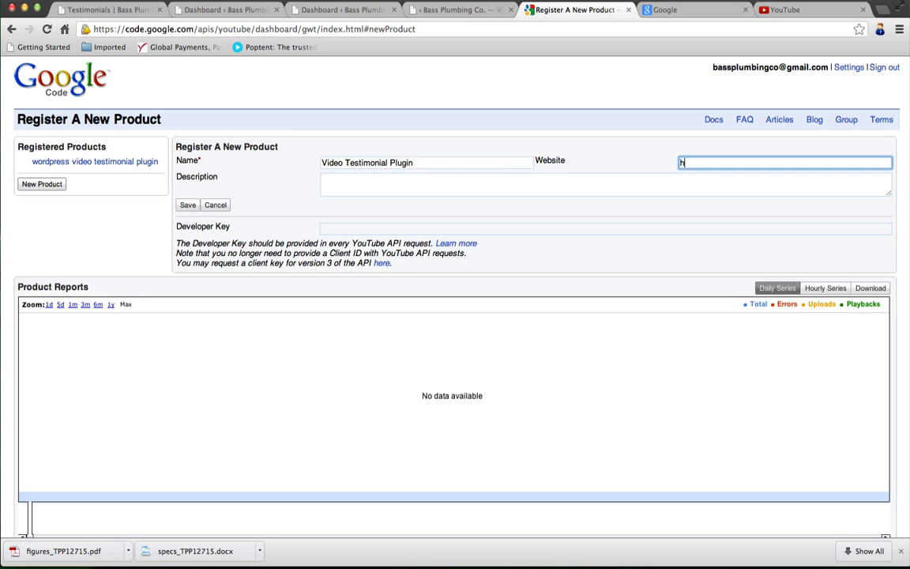
{"action": "type", "text": "ttp://bassplumbingco"}
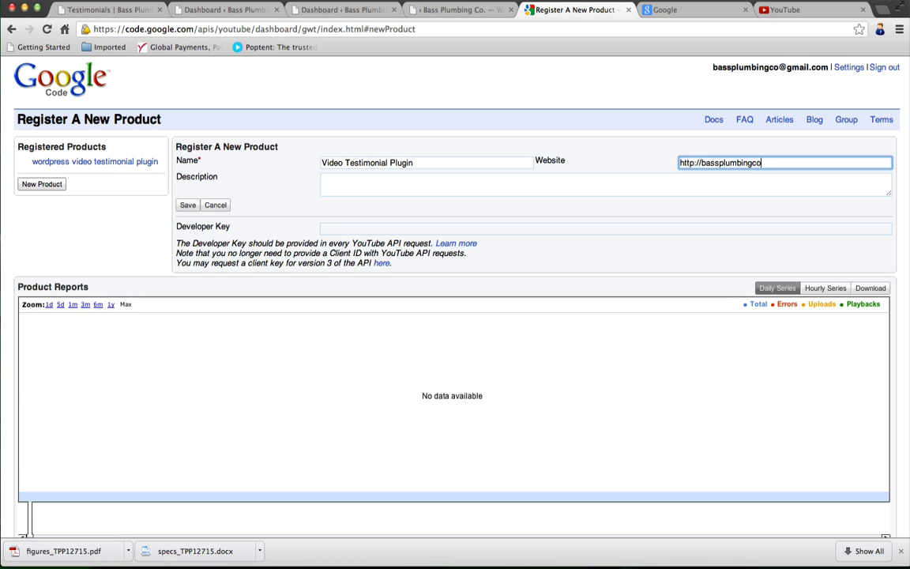
{"action": "type", "text": ".com"}
{"action": "left_click", "coordinate": [187, 205]}
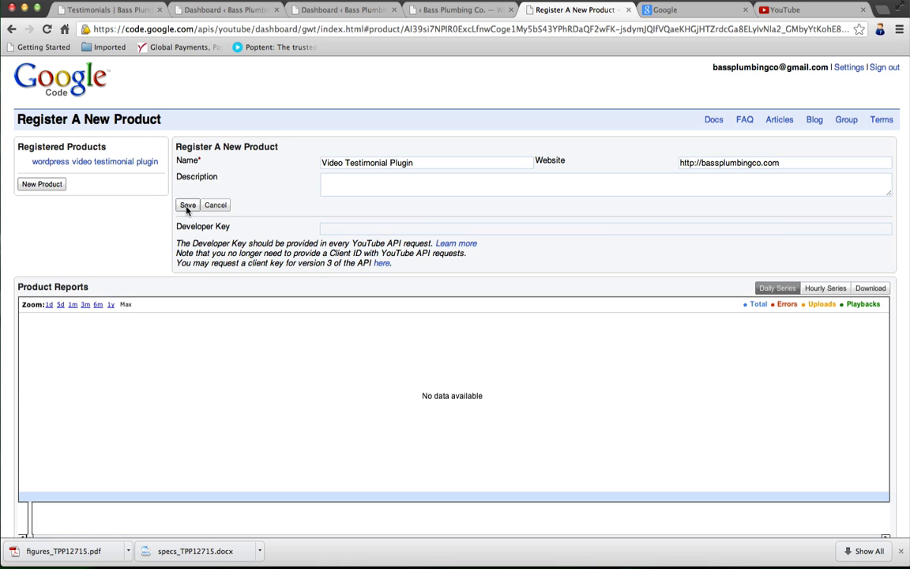
- Copy the new product's developer key and paste it into the Developer Key field of the Wordpress Video Testimonial settings
{"action": "left_click", "coordinate": [348, 229]}
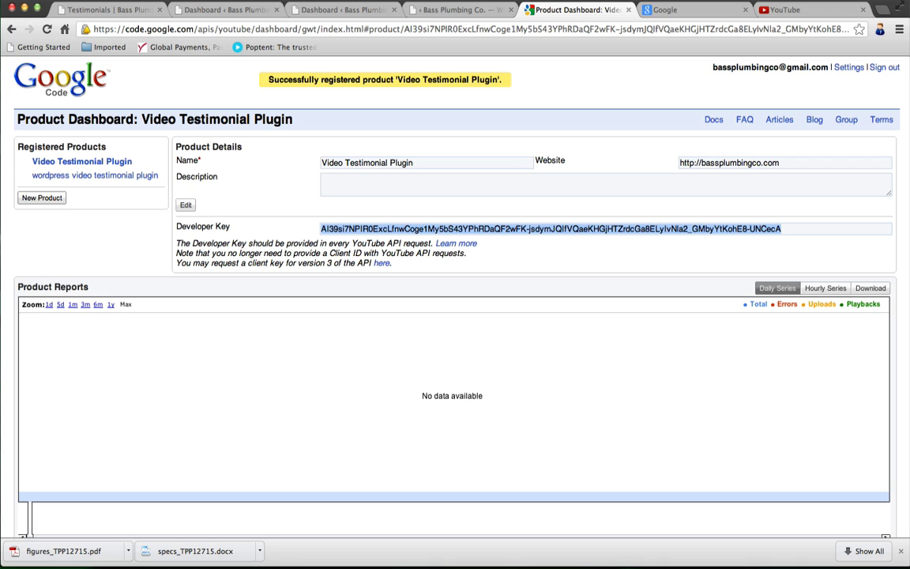
{"action": "left_click", "coordinate": [463, 14]}
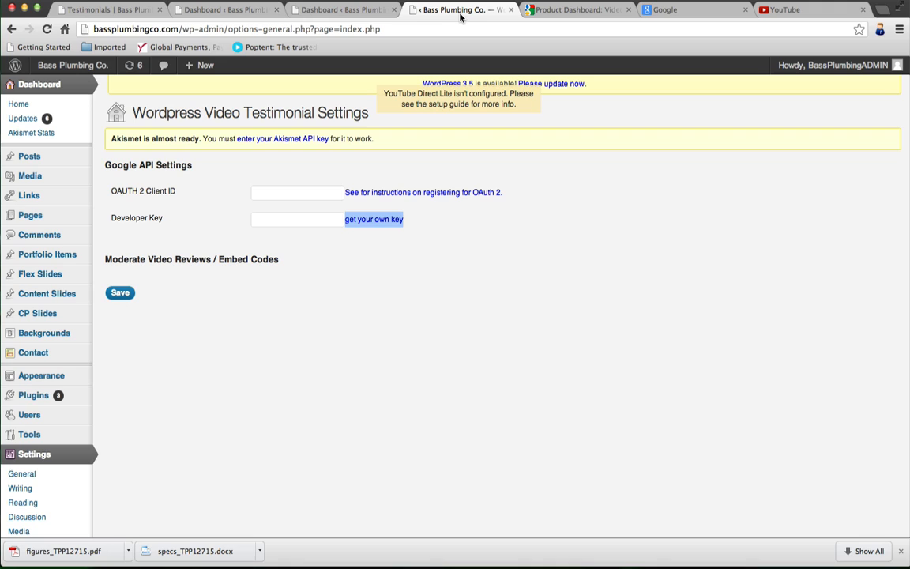
{"action": "left_click", "coordinate": [305, 215]}
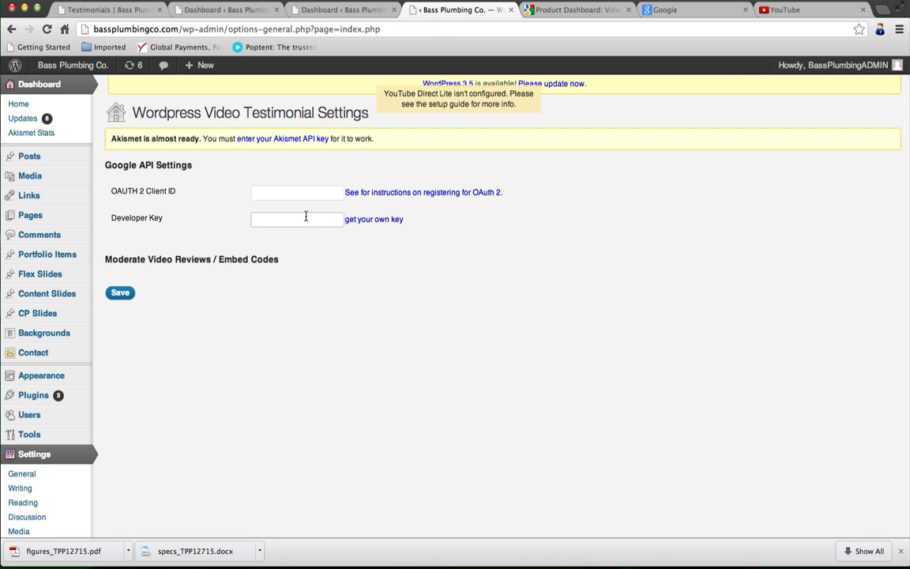
{"action": "key", "text": "super+v"}
- Open the instructions on registering for OAuth 2 in a new tab and switch to that page
{"action": "left_click", "coordinate": [320, 192]}
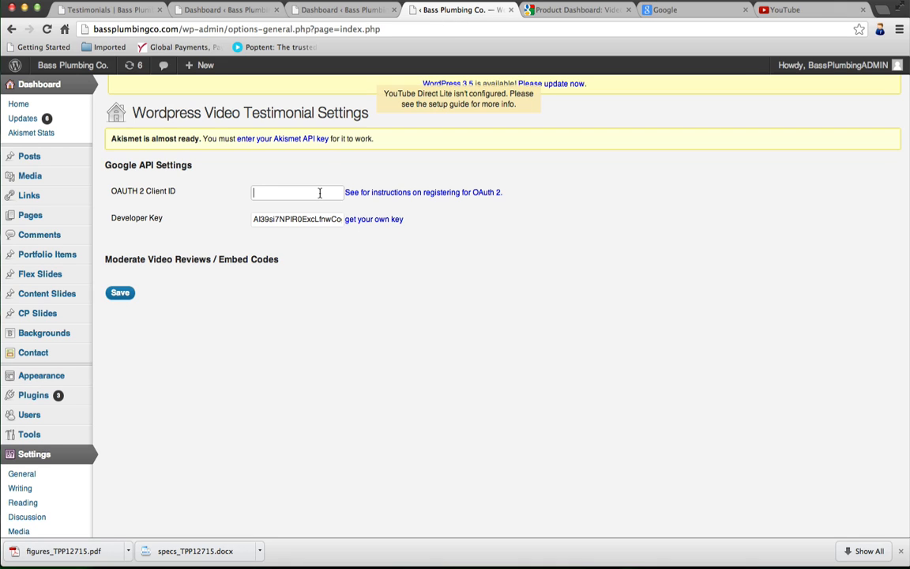
{"action": "right_click", "coordinate": [412, 195]}
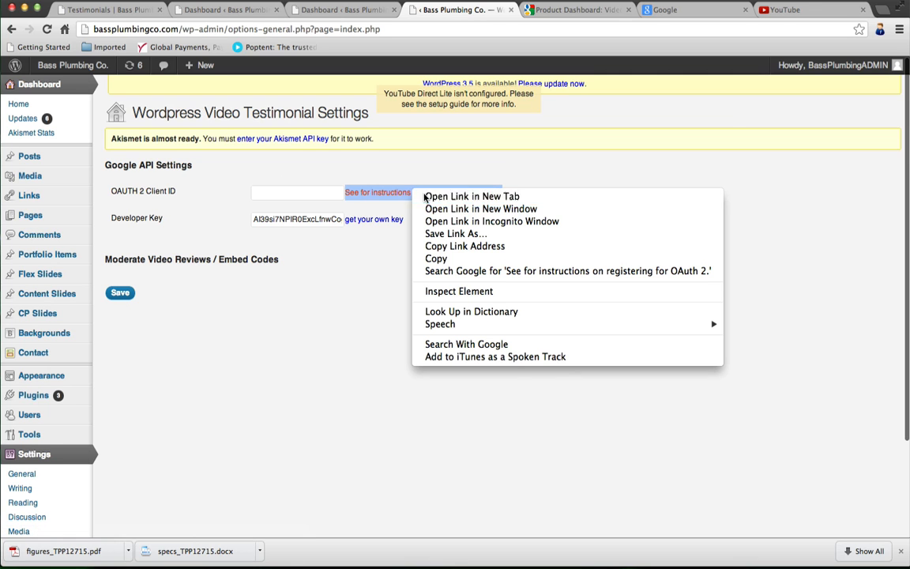
{"action": "left_click", "coordinate": [450, 140]}
{"action": "left_click", "coordinate": [574, 6]}
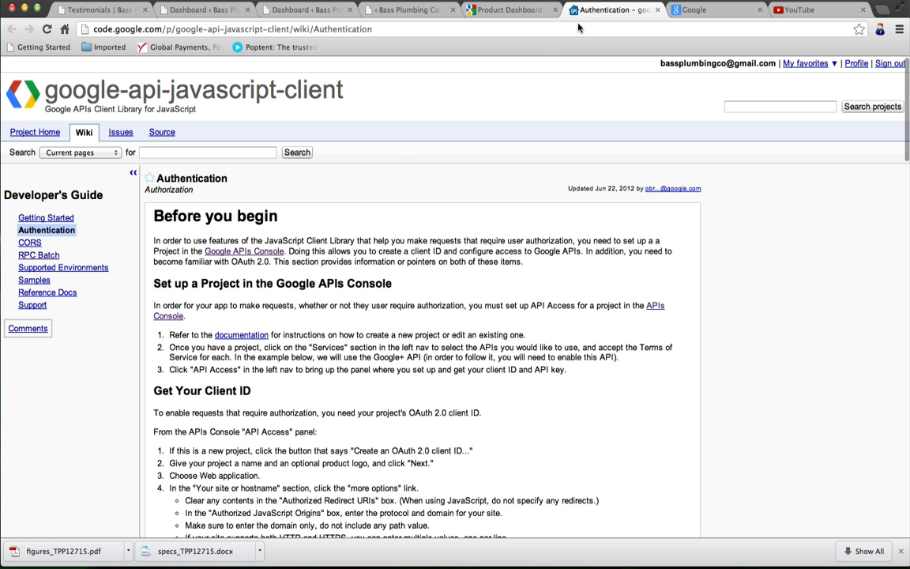
- Follow the APIs Console link in the instructions for setting up a project
{"action": "scroll", "coordinate": [265, 214], "scroll_direction": "down", "scroll_amount": 2}
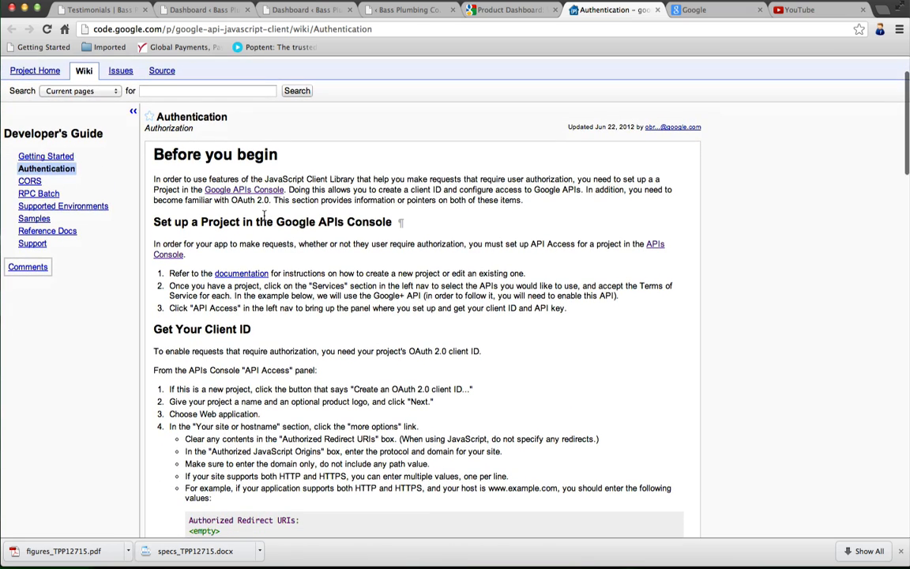
{"action": "scroll", "coordinate": [265, 221], "scroll_direction": "up", "scroll_amount": 2}
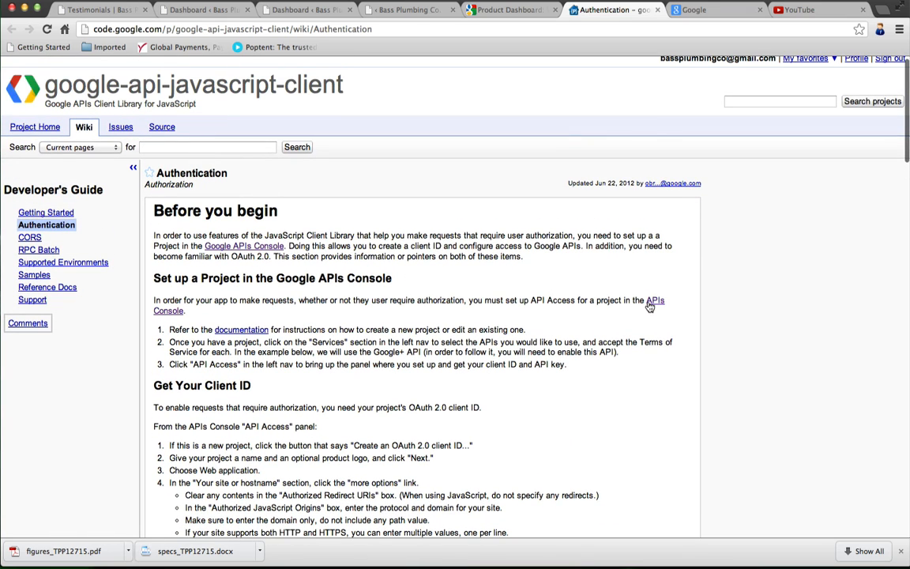
{"action": "left_click_drag", "start_coordinate": [645, 300], "coordinate": [188, 312]}
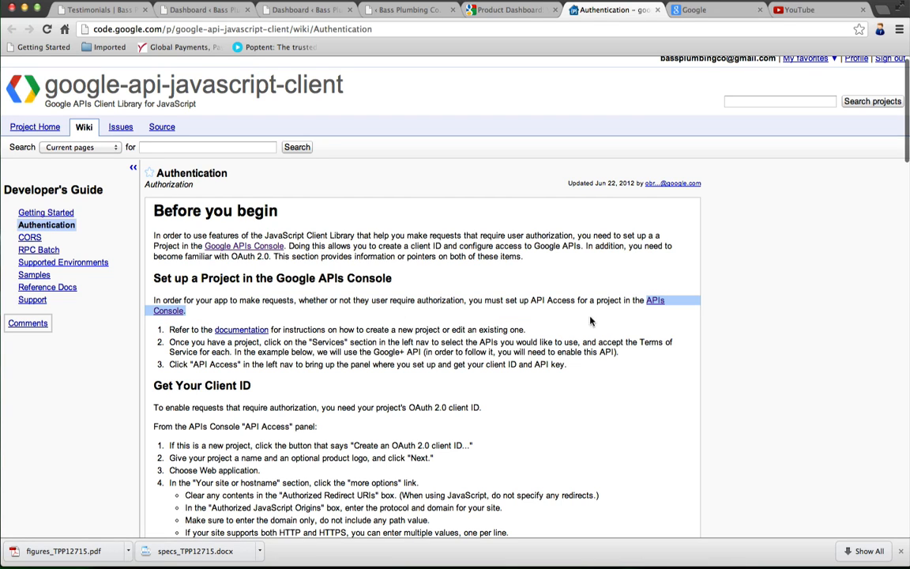
{"action": "left_click", "coordinate": [647, 301]}
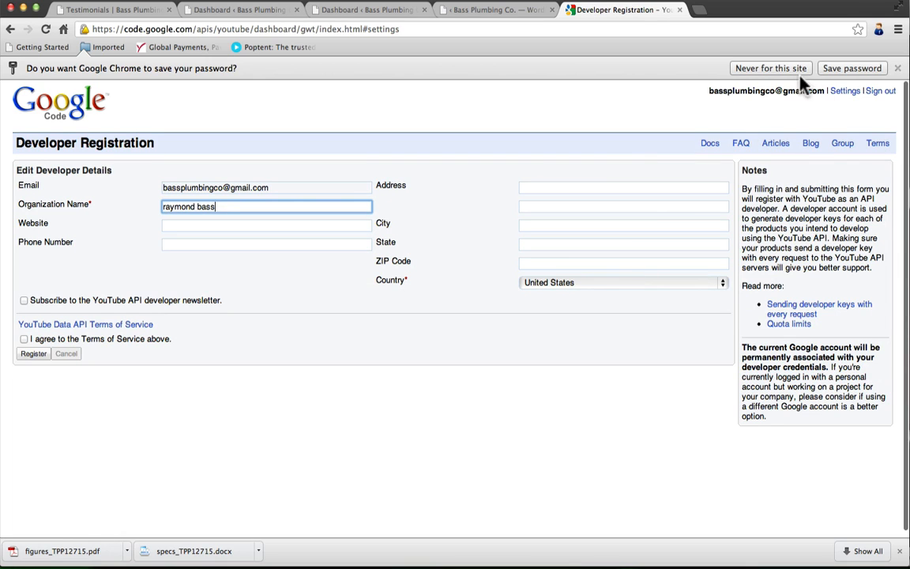
- Save the browser password and register as a developer with organization "bass plumbing co" and website bassplumbingco.com, agreeing to the Terms of Service
{"action": "left_click", "coordinate": [832, 69]}
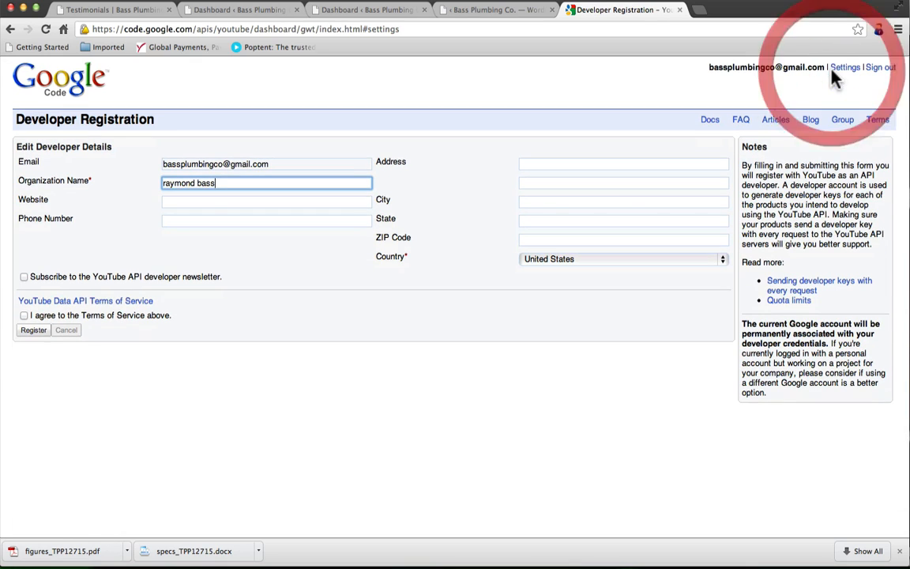
{"action": "triple_click", "coordinate": [230, 184]}
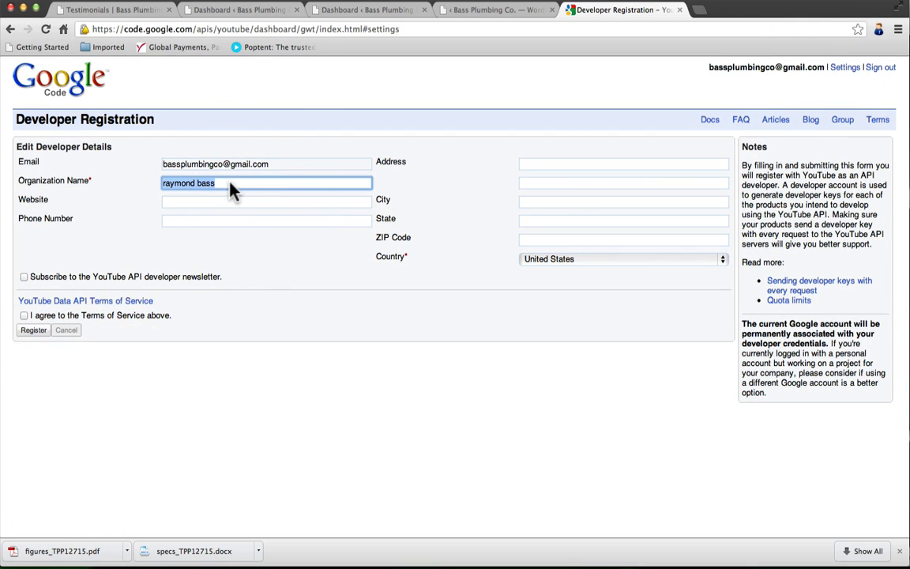
{"action": "type", "text": "bass plum"}
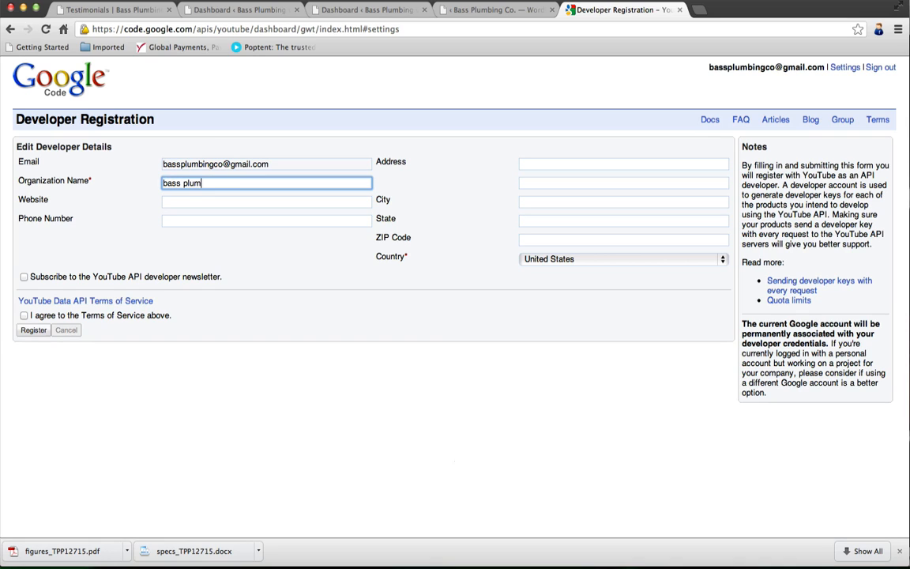
{"action": "type", "text": "bing co"}
{"action": "left_click", "coordinate": [232, 204]}
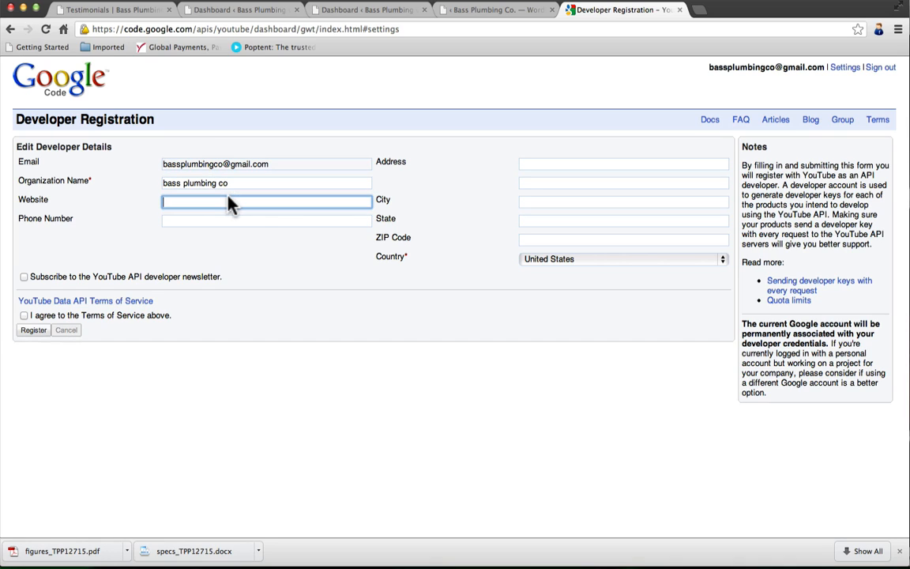
{"action": "type", "text": "bass"}
{"action": "type", "text": "plumbingco.com"}
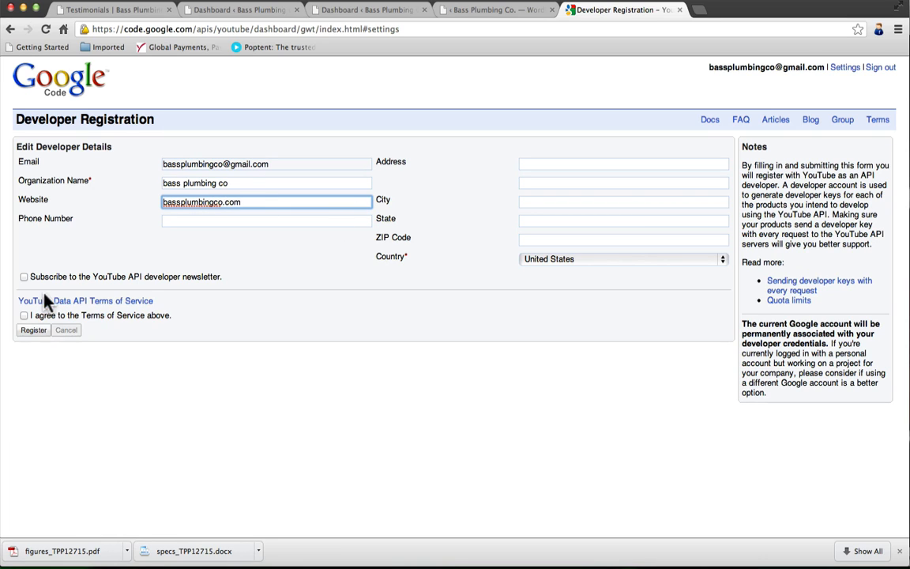
{"action": "left_click", "coordinate": [24, 316]}
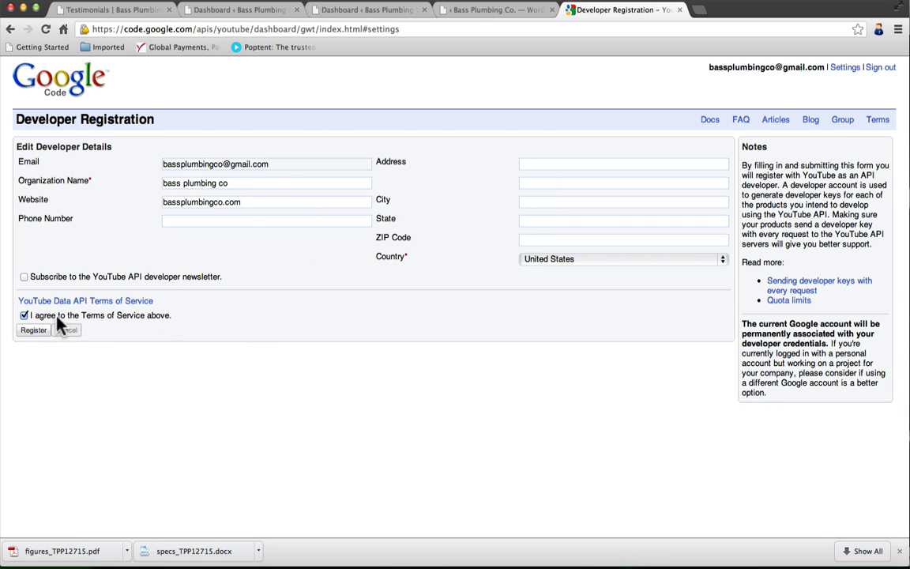
{"action": "left_click", "coordinate": [36, 331]}
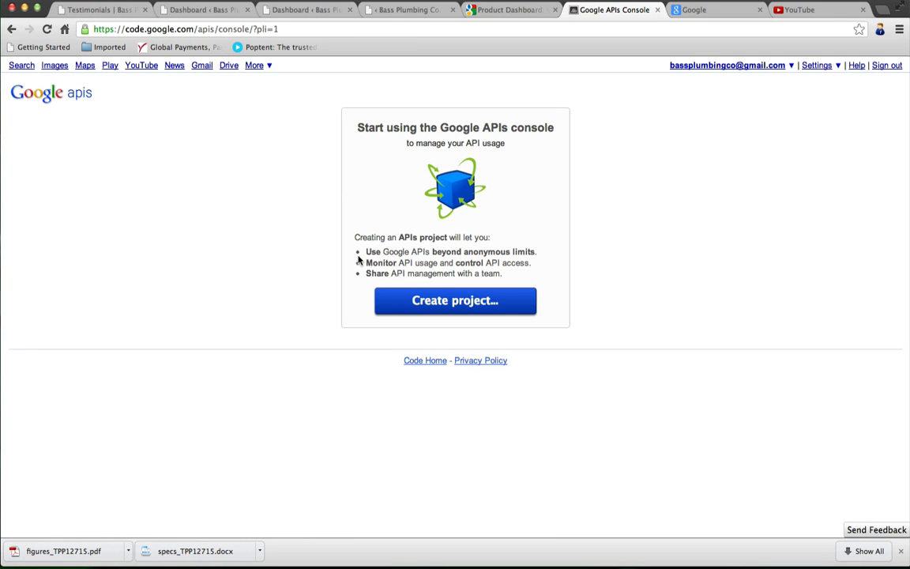
- Create a project in the Google APIs console and open its API Access page
{"action": "left_click", "coordinate": [455, 302]}
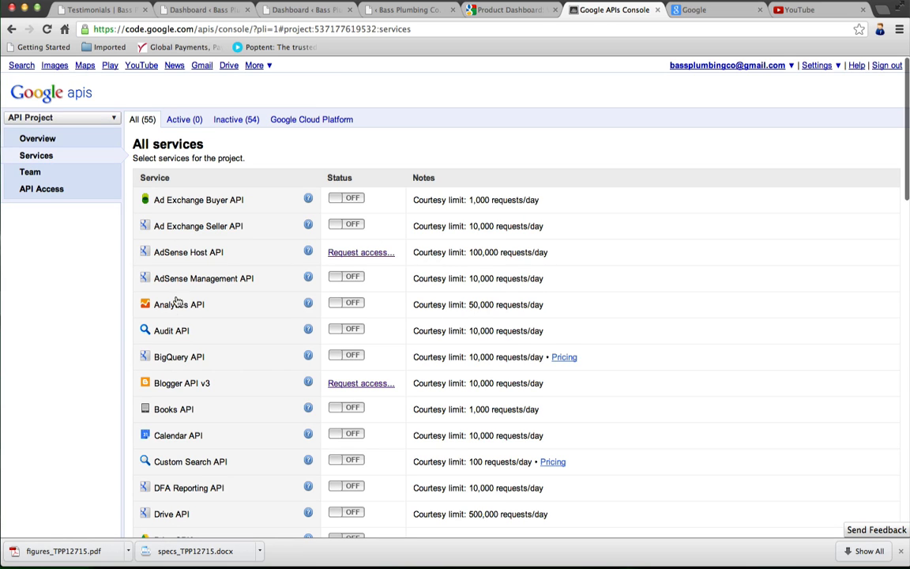
{"action": "scroll", "coordinate": [170, 345], "scroll_direction": "down", "scroll_amount": 3}
{"action": "scroll", "coordinate": [171, 348], "scroll_direction": "up", "scroll_amount": 4}
{"action": "left_click", "coordinate": [57, 193]}
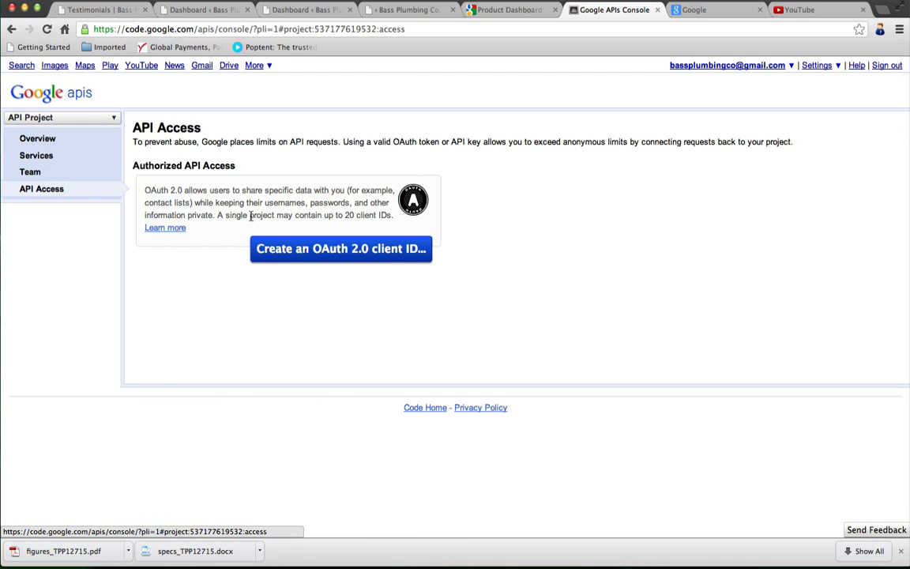
- Start creating an OAuth 2.0 client ID with the product name "Video Testimonial Plugin"
{"action": "left_click", "coordinate": [315, 251]}
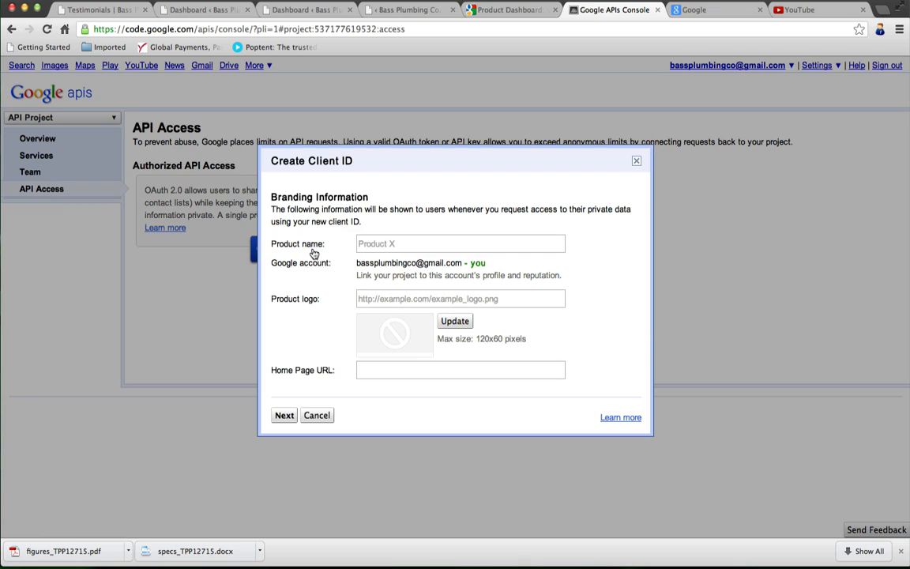
{"action": "left_click", "coordinate": [375, 244]}
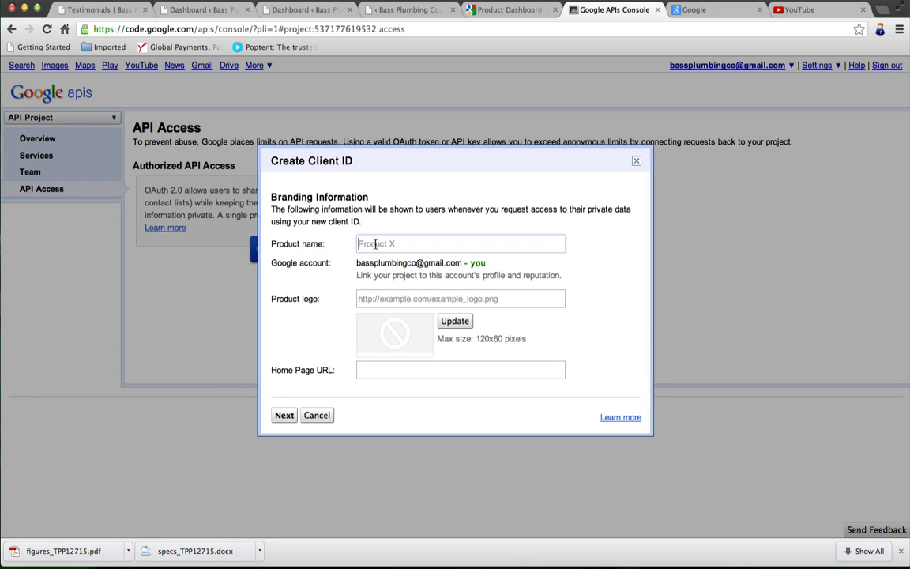
{"action": "type", "text": "Video Testimonial Plugin"}
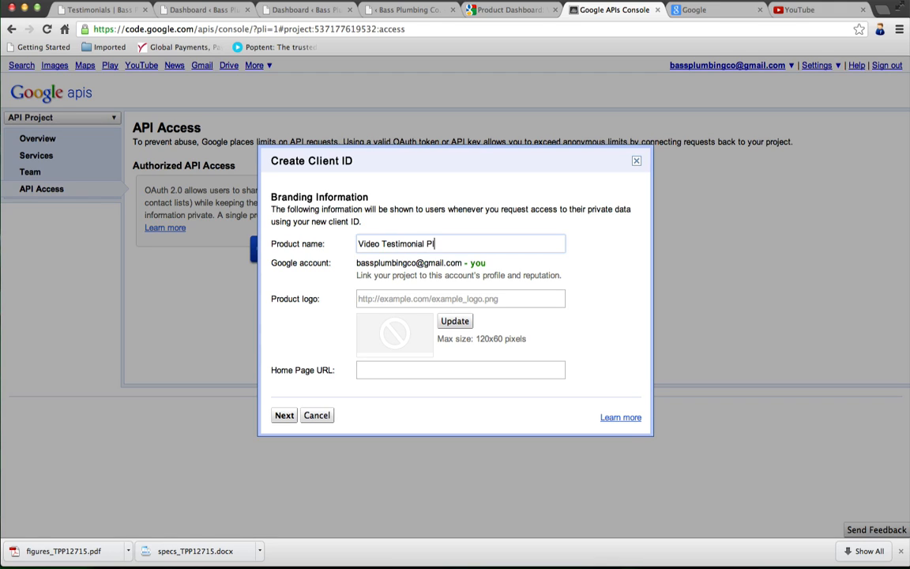
- Search the computer for "bassplumbing logo" as a product logo and return to the branding information
{"action": "left_click", "coordinate": [393, 296]}
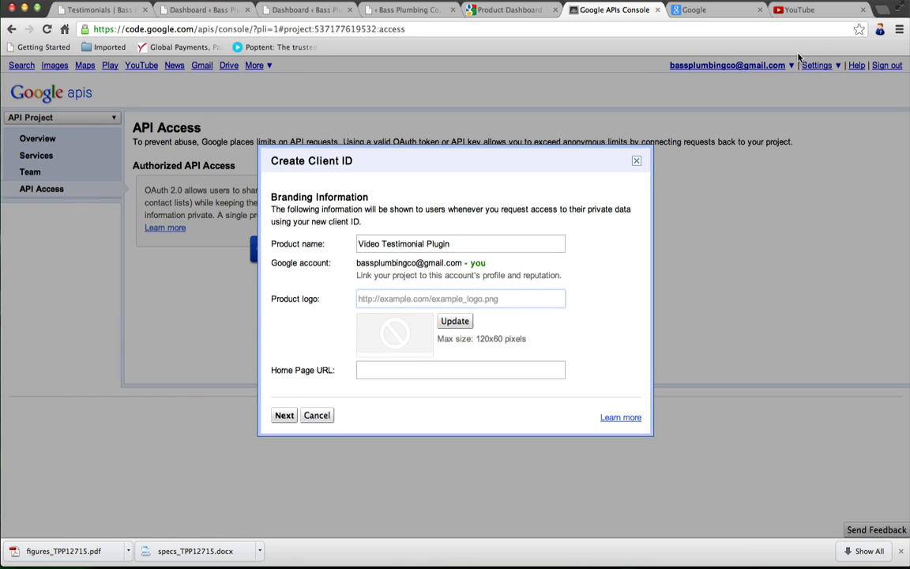
{"action": "key", "text": "super+space"}
{"action": "type", "text": "bassplumnb"}
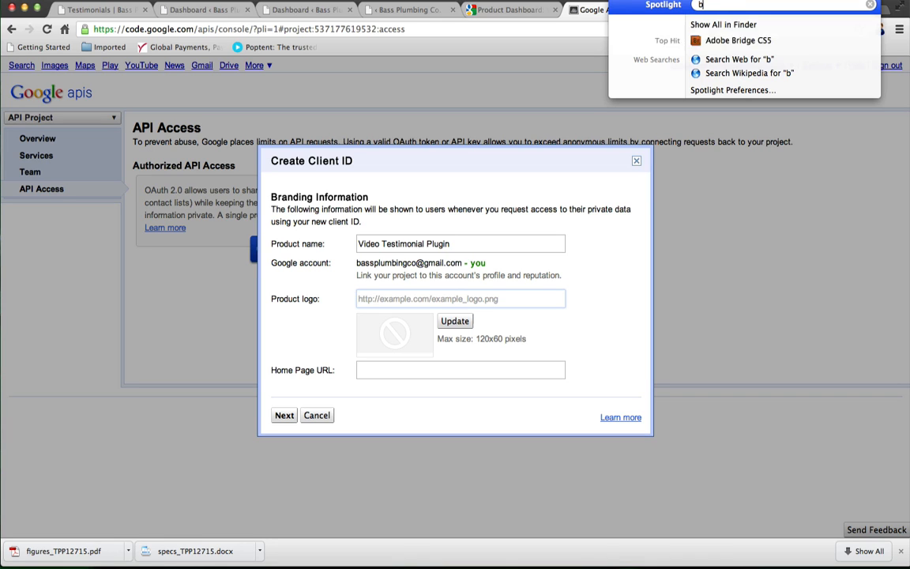
{"action": "key", "text": "BackSpace"}
{"action": "key", "text": "BackSpace"}
{"action": "type", "text": "bing"}
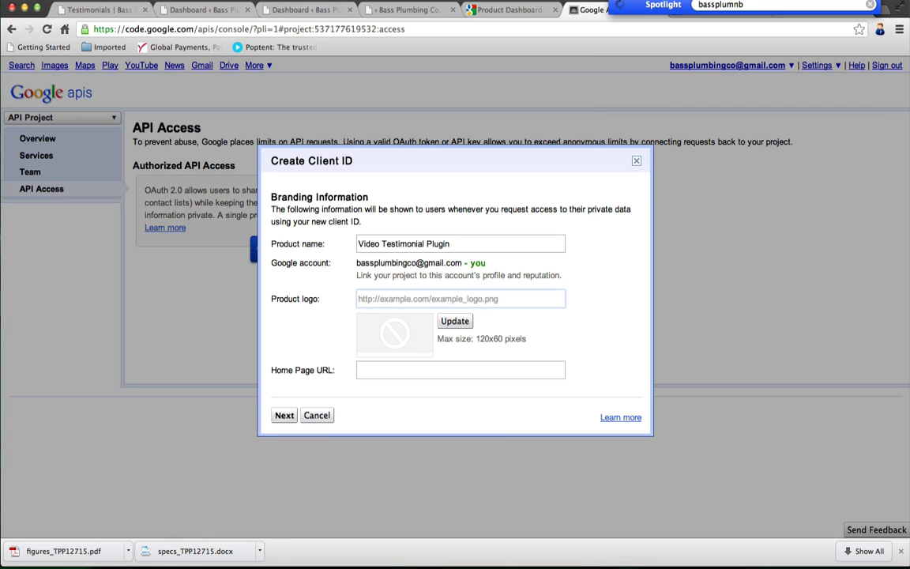
{"action": "type", "text": " logo"}
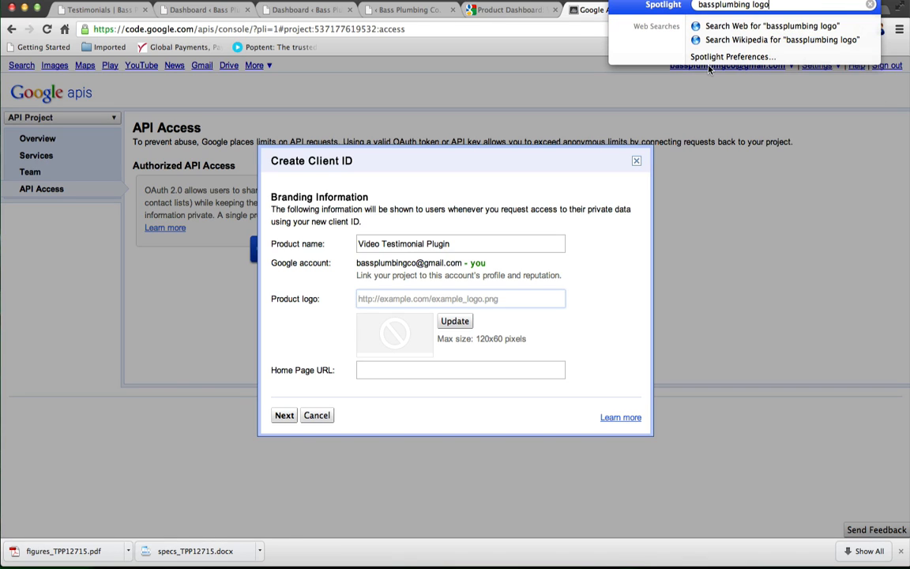
{"action": "left_click", "coordinate": [525, 320]}
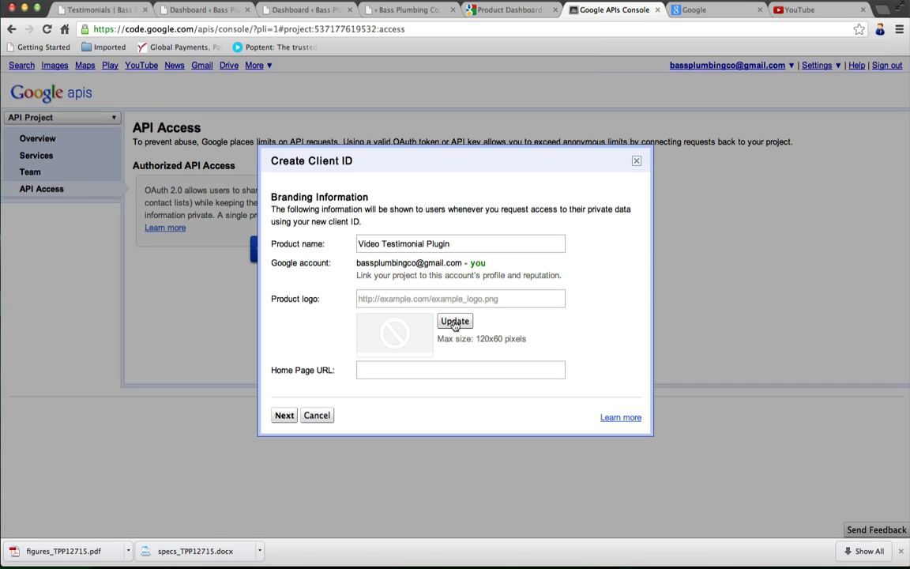
{"action": "left_click", "coordinate": [396, 298]}
{"action": "left_click", "coordinate": [381, 368]}
{"action": "type", "text": "http://bassplumbing"}
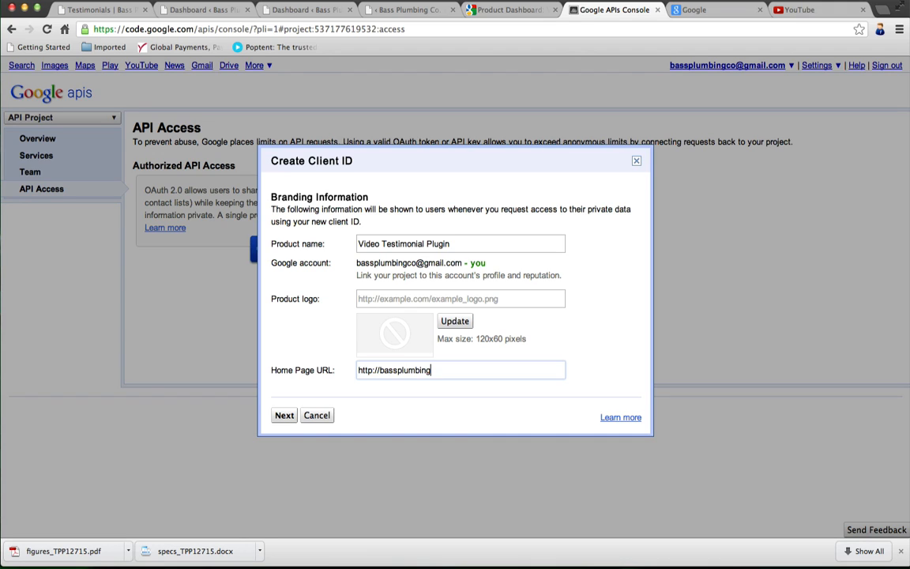
{"action": "type", "text": "co.com"}
{"action": "left_click", "coordinate": [283, 416]}
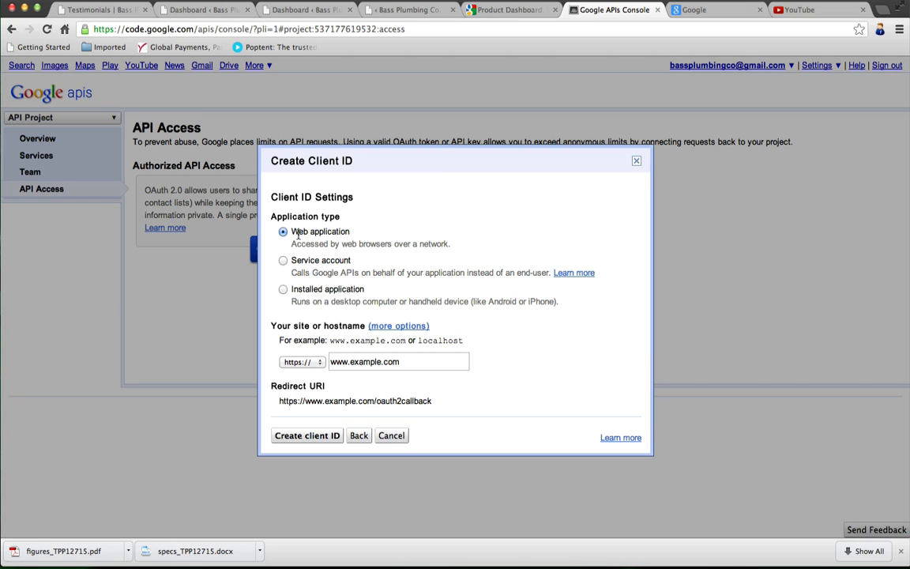
- Create the web application client ID for the hostname bassplumbingco.com and highlight the home page URL in the resulting details
{"action": "triple_click", "coordinate": [345, 362]}
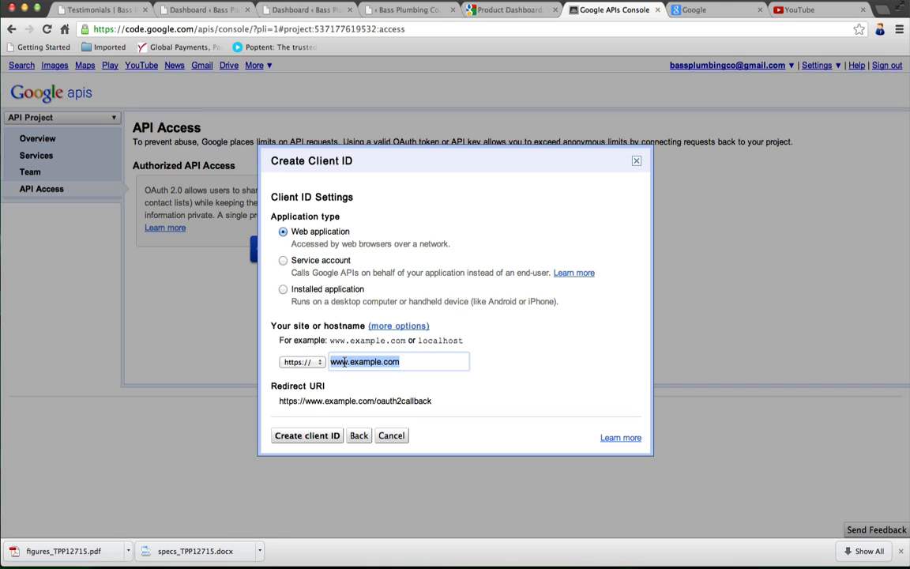
{"action": "type", "text": "bassplum"}
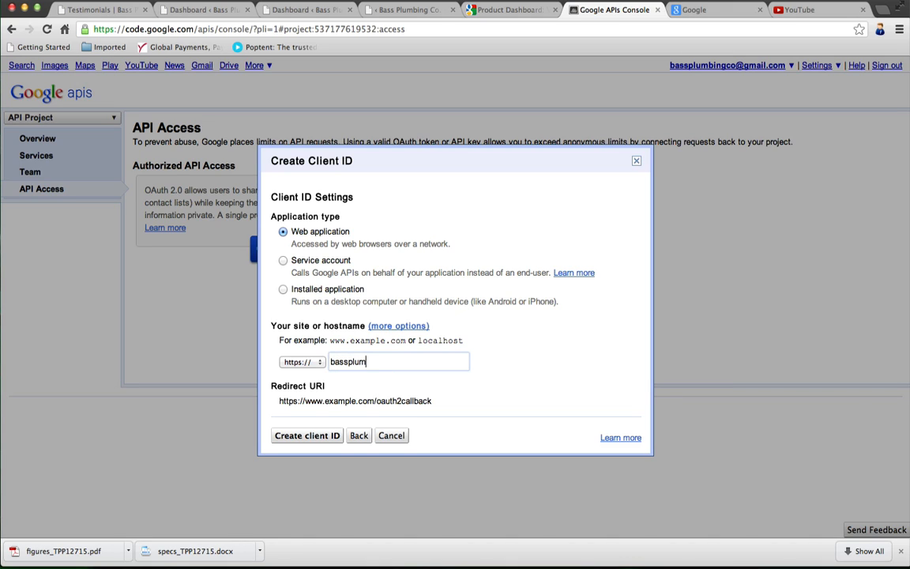
{"action": "type", "text": "bingco.com"}
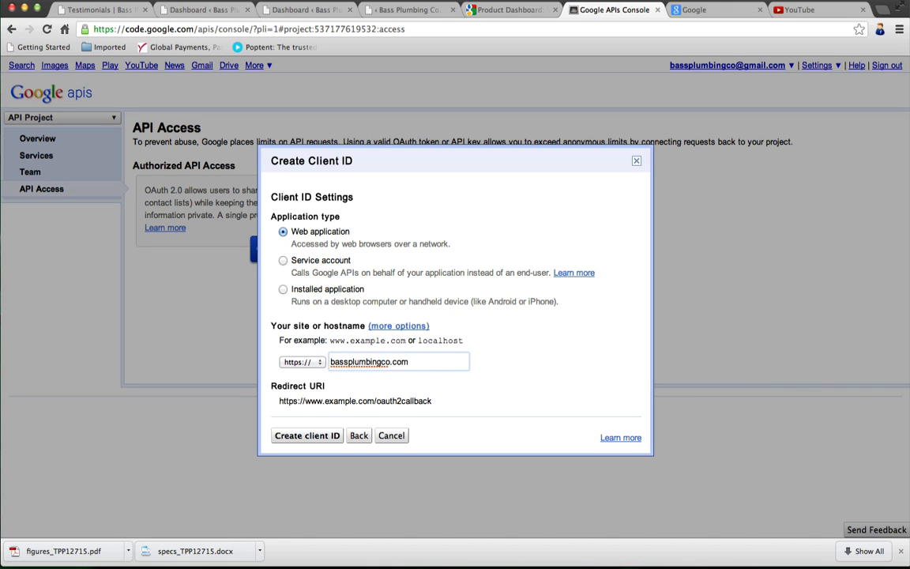
{"action": "left_click", "coordinate": [316, 403]}
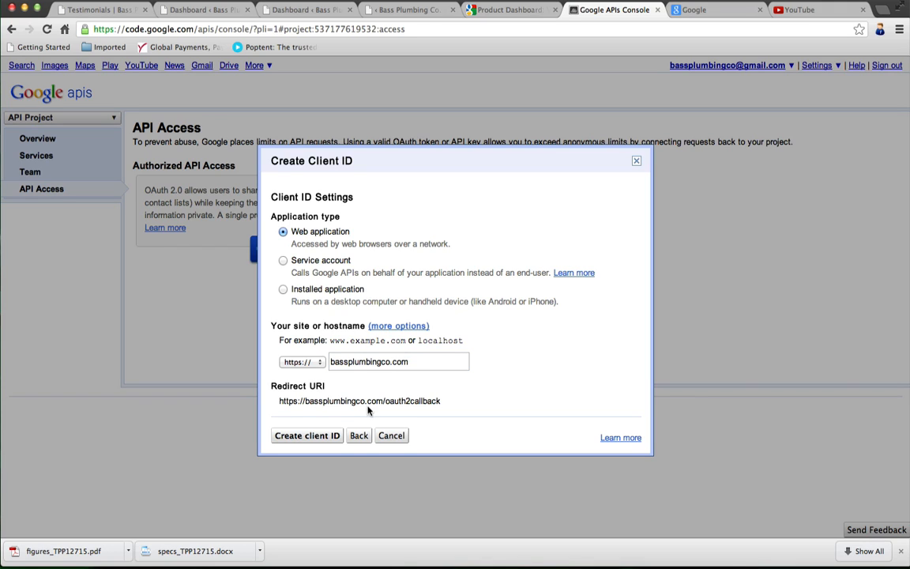
{"action": "left_click", "coordinate": [323, 436]}
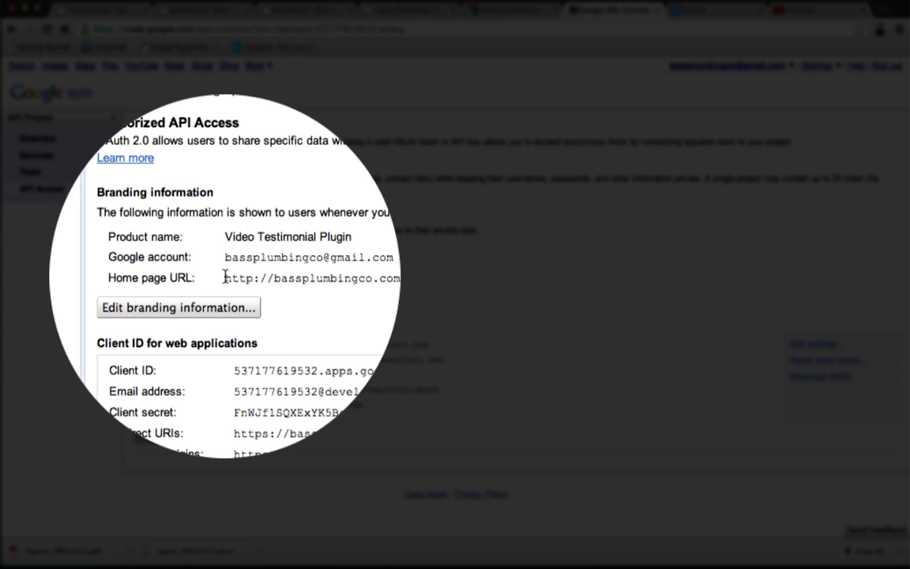
{"action": "left_click_drag", "start_coordinate": [225, 277], "coordinate": [341, 285]}
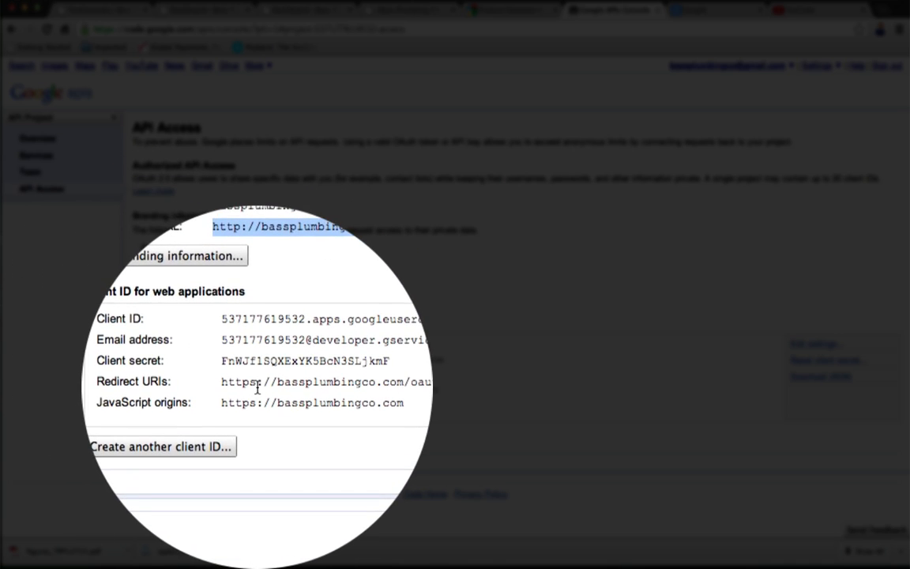
{"action": "left_click_drag", "start_coordinate": [256, 387], "coordinate": [223, 404]}
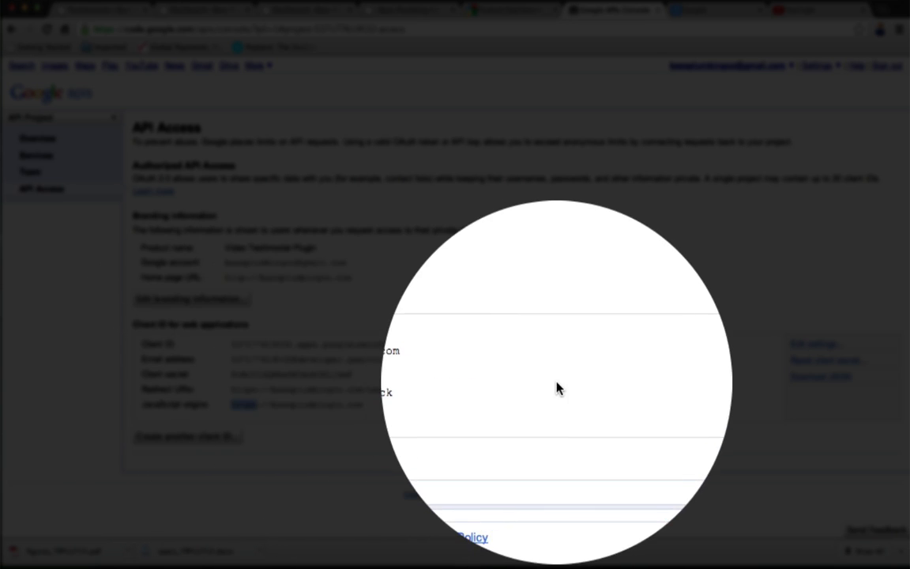
{"action": "left_click", "coordinate": [809, 344]}
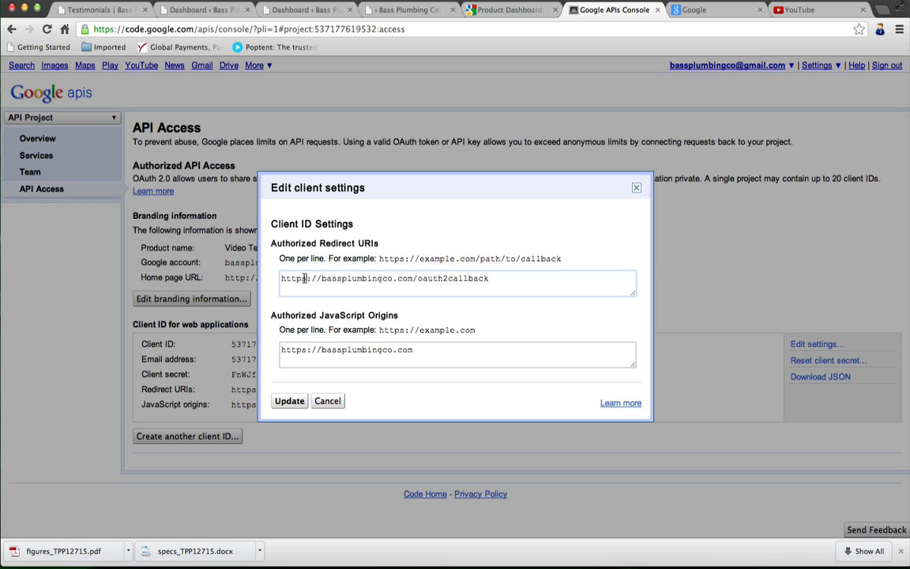
{"action": "left_click", "coordinate": [303, 277]}
{"action": "key", "text": "BackSpace"}
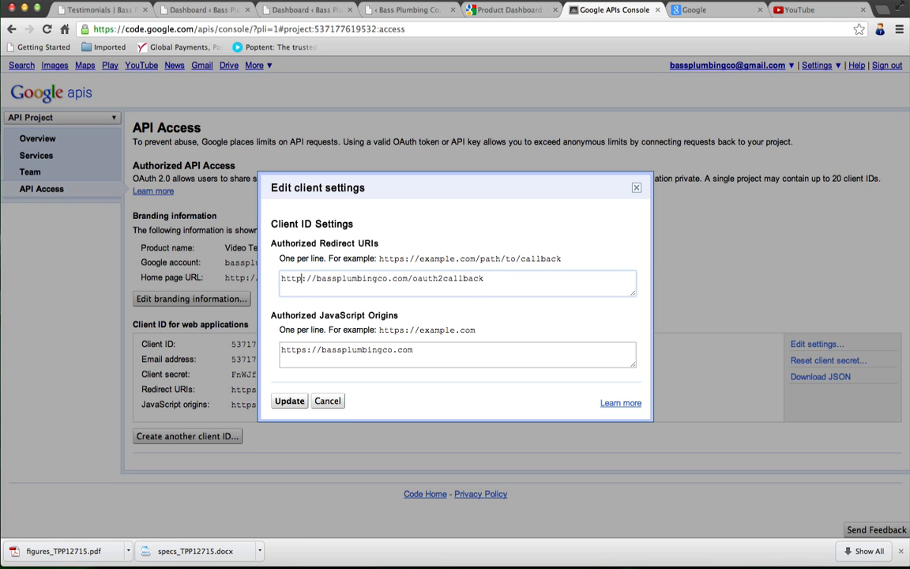
{"action": "left_click", "coordinate": [304, 351]}
{"action": "key", "text": "BackSpace"}
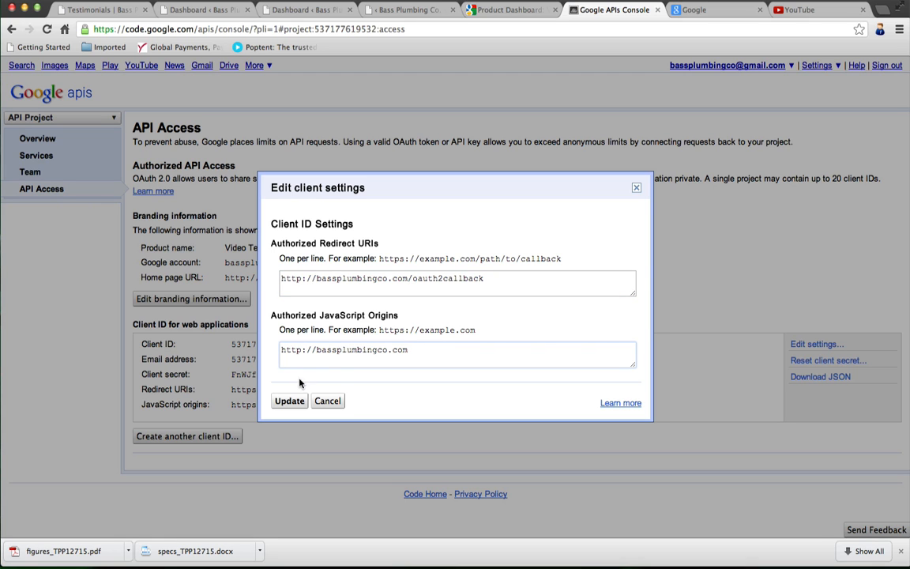
{"action": "left_click", "coordinate": [289, 401]}
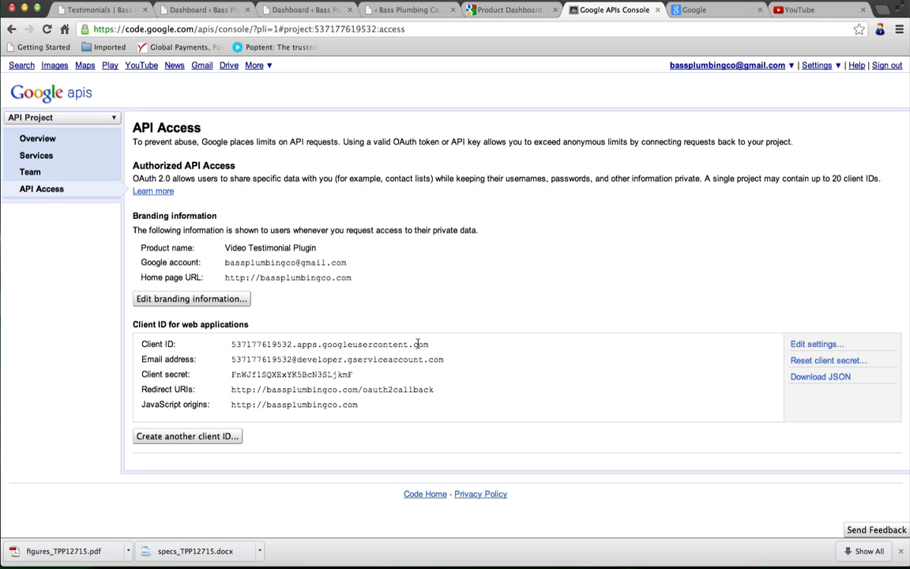
- Copy the generated client ID into the OAUTH 2 Client ID setting of the WordPress Video Testimonial plugin and save the settings
{"action": "left_click_drag", "start_coordinate": [436, 348], "coordinate": [229, 344]}
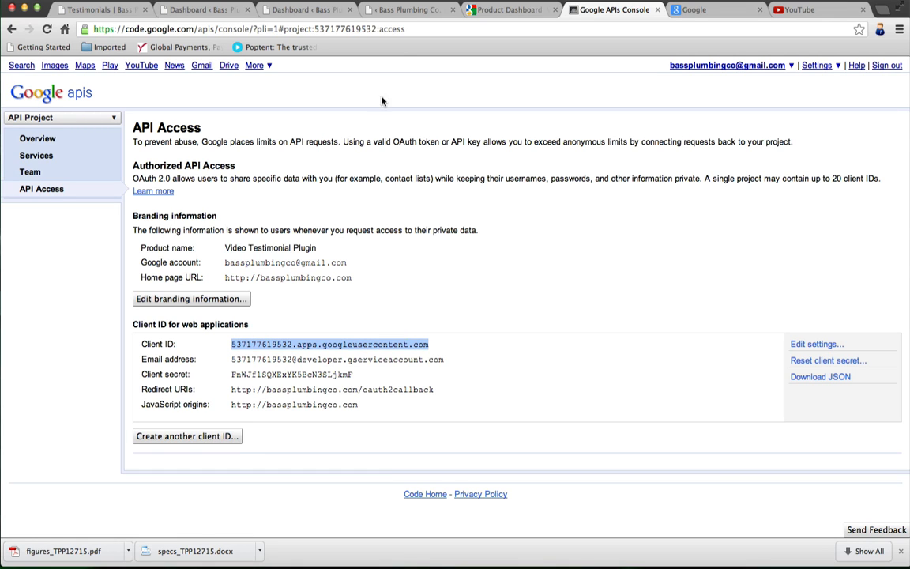
{"action": "left_click", "coordinate": [406, 10]}
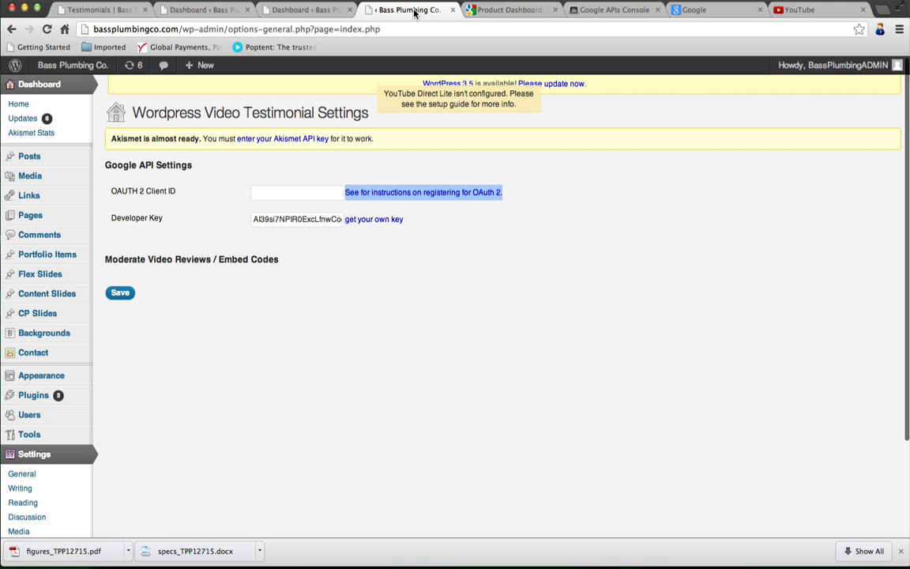
{"action": "left_click", "coordinate": [308, 193]}
{"action": "key", "text": "ctrl+v"}
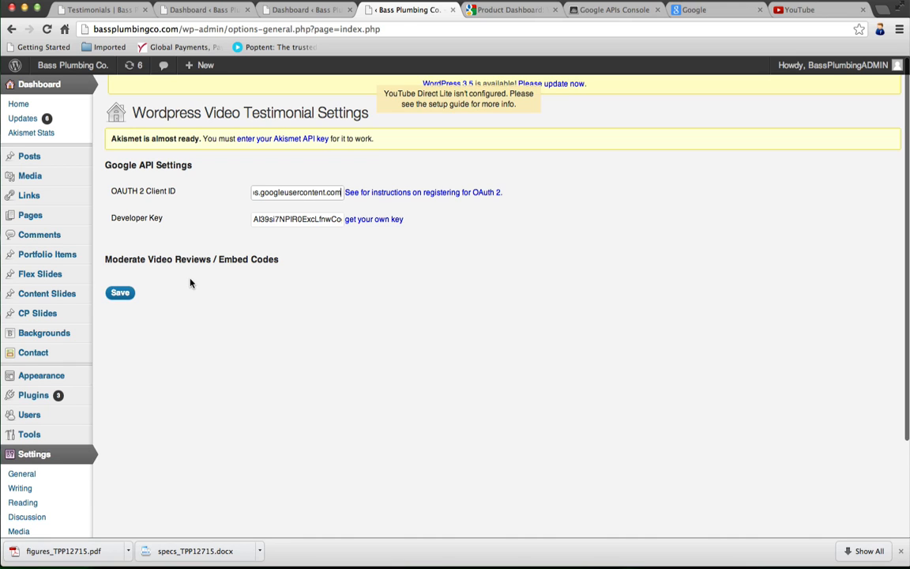
{"action": "left_click", "coordinate": [124, 295]}
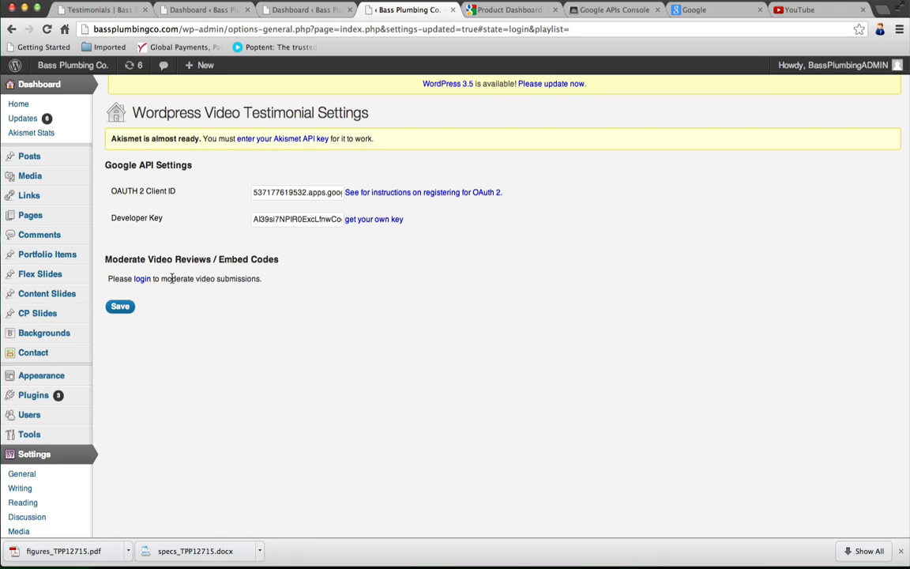
- Log in for video moderation, allowing the plugin to manage the YouTube account, and check the signed-in account on YouTube
{"action": "left_click", "coordinate": [143, 279]}
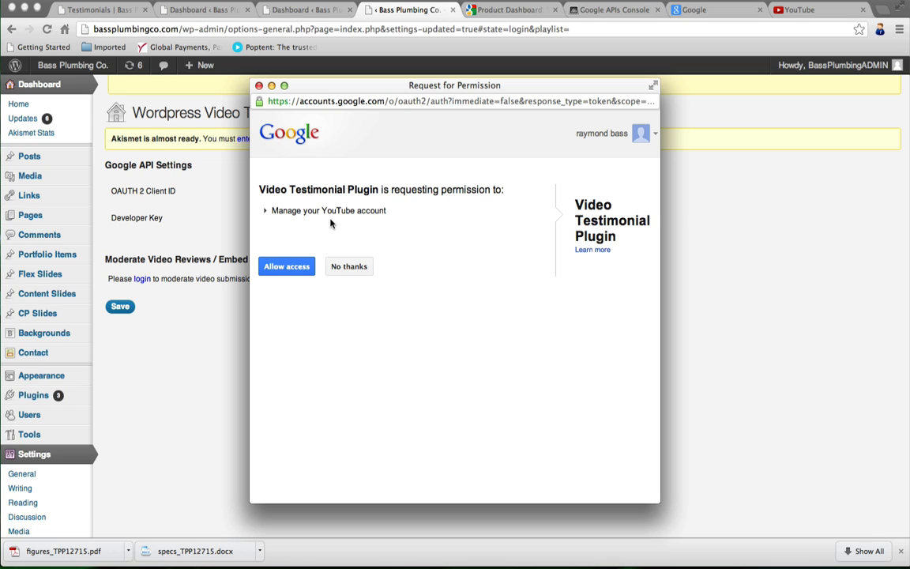
{"action": "left_click", "coordinate": [287, 268]}
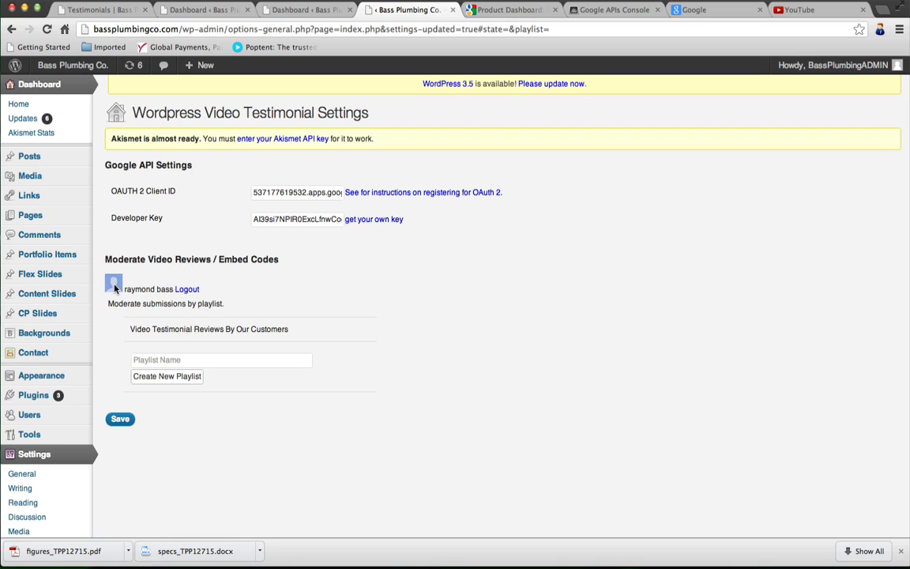
{"action": "left_click", "coordinate": [799, 8]}
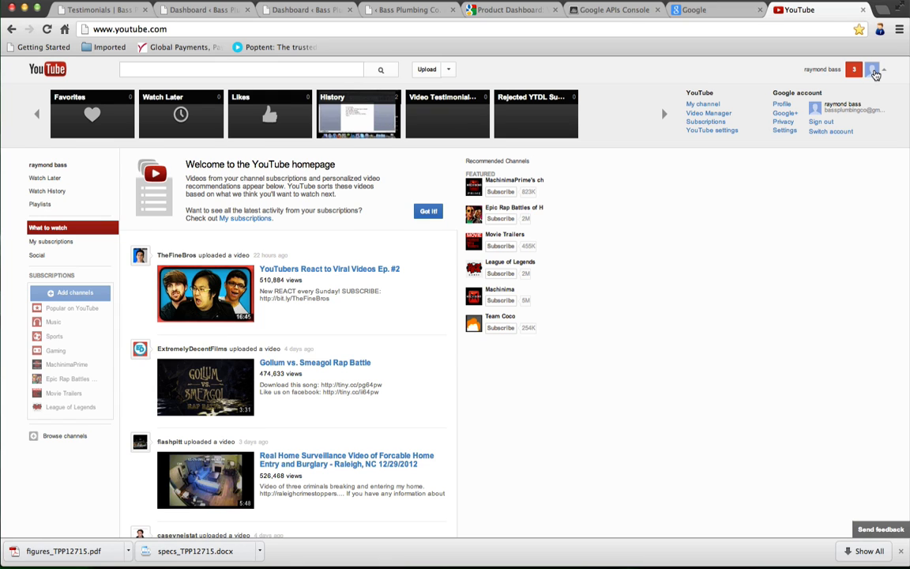
{"action": "left_click", "coordinate": [875, 73]}
{"action": "left_click", "coordinate": [875, 73]}
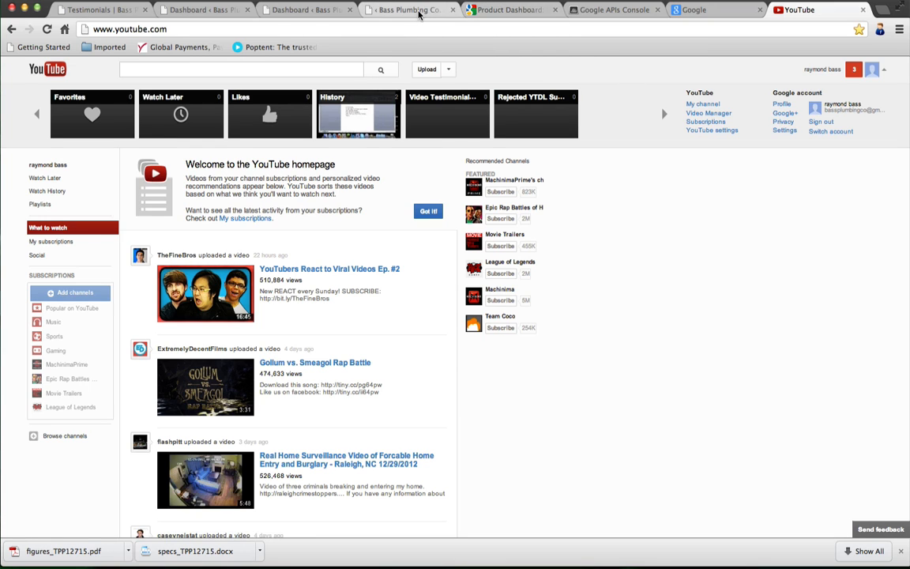
- Create a new playlist named "Video Submission By Our Clients and Customers" in the WordPress video testimonial settings
{"action": "left_click", "coordinate": [419, 11]}
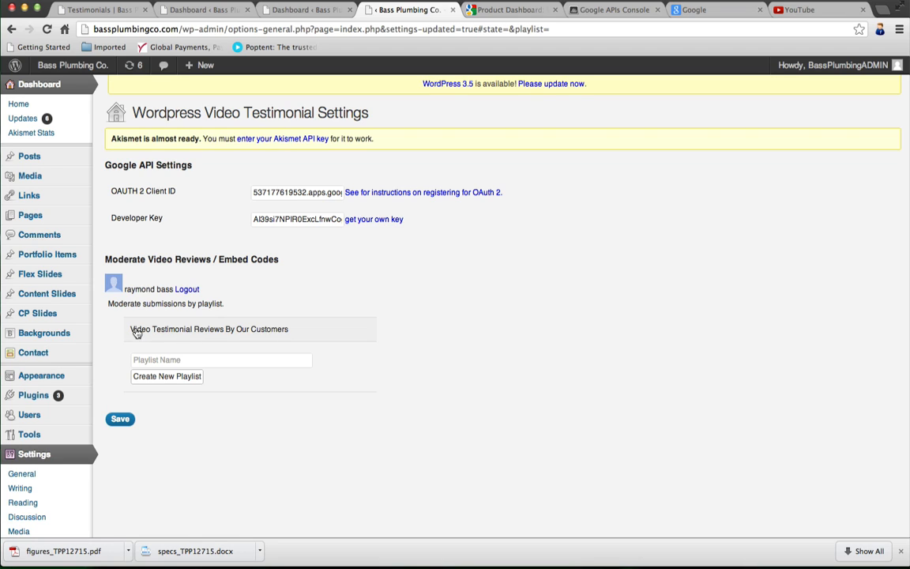
{"action": "left_click", "coordinate": [180, 360]}
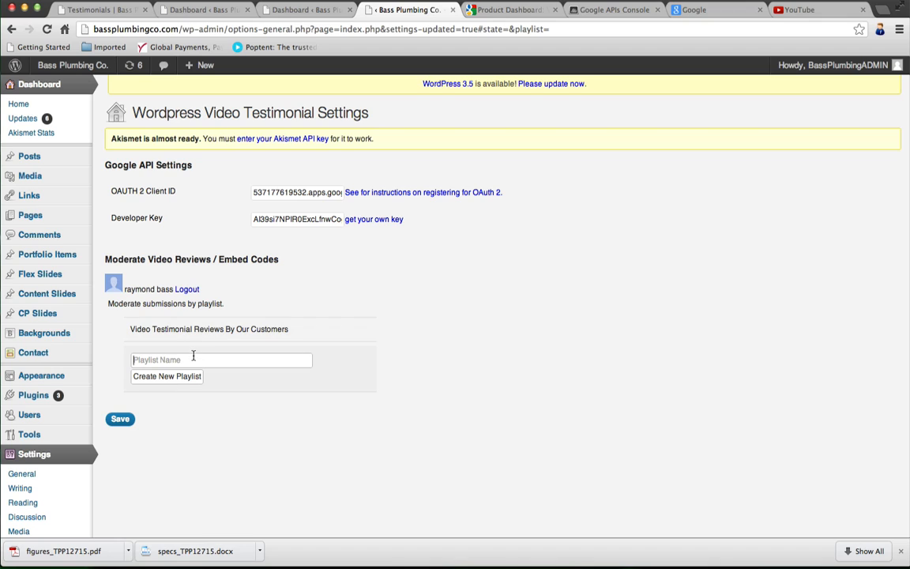
{"action": "left_click", "coordinate": [192, 362]}
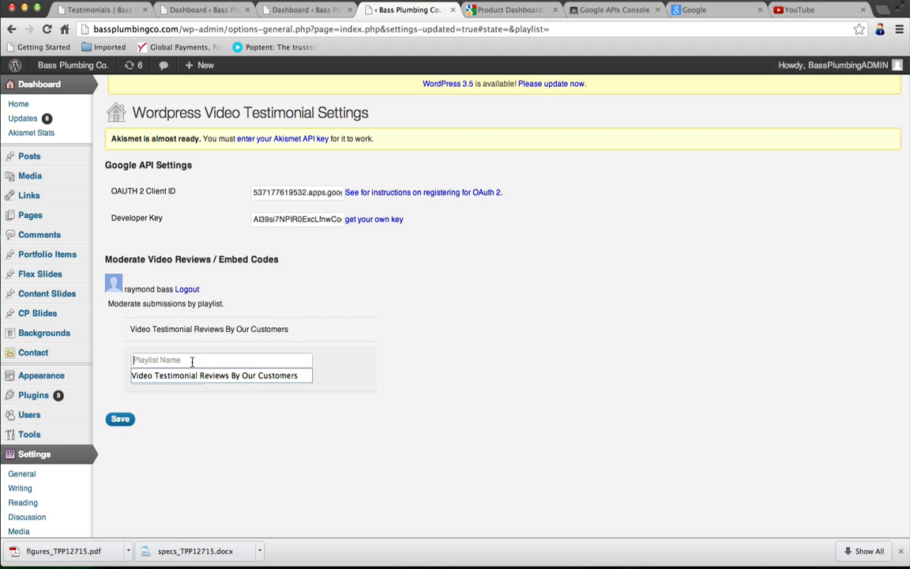
{"action": "type", "text": "Vid"}
{"action": "type", "text": "u"}
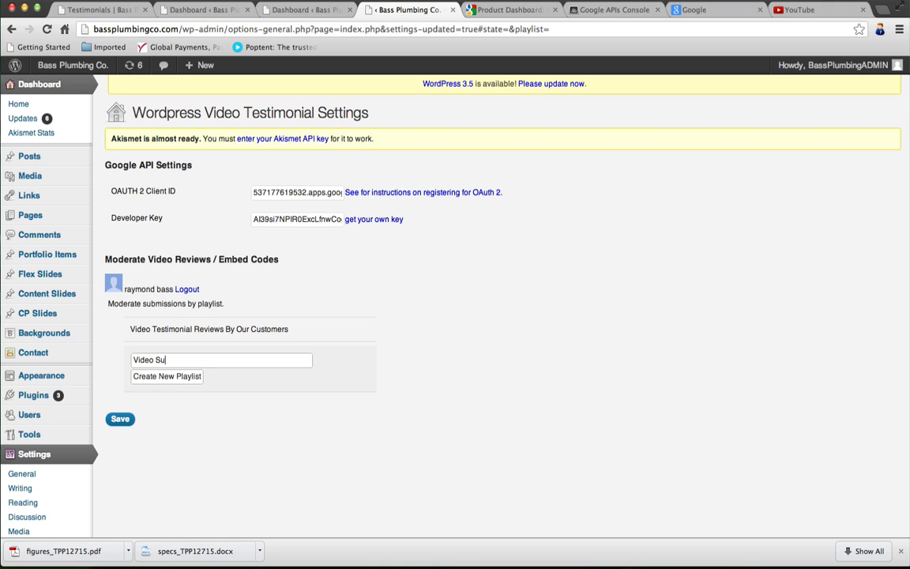
{"action": "type", "text": "bmission By Our Clients and cUSTO"}
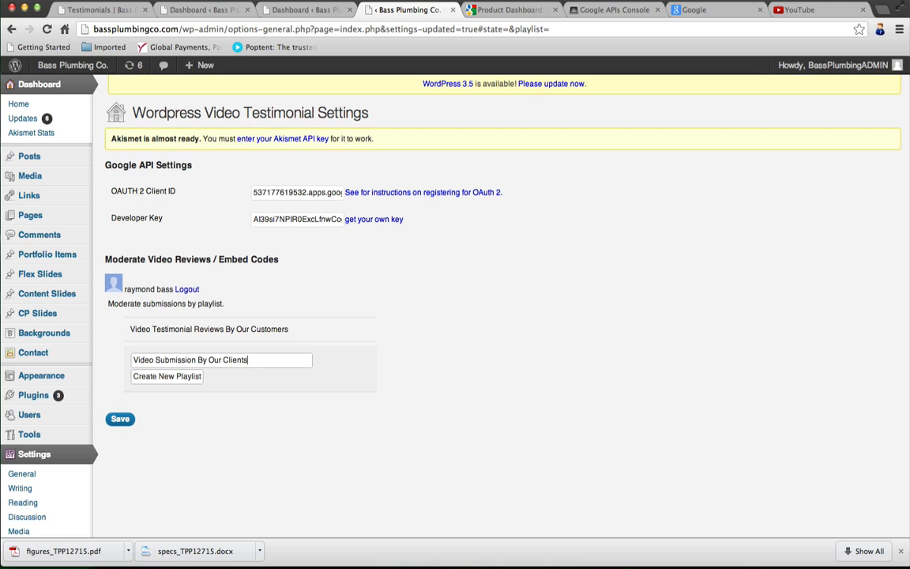
{"action": "key", "text": "BackSpace"}
{"action": "key", "text": "BackSpace"}
{"action": "key", "text": "BackSpace"}
{"action": "key", "text": "BackSpace"}
{"action": "key", "text": "BackSpace"}
{"action": "type", "text": "Customers"}
{"action": "left_click", "coordinate": [186, 377]}
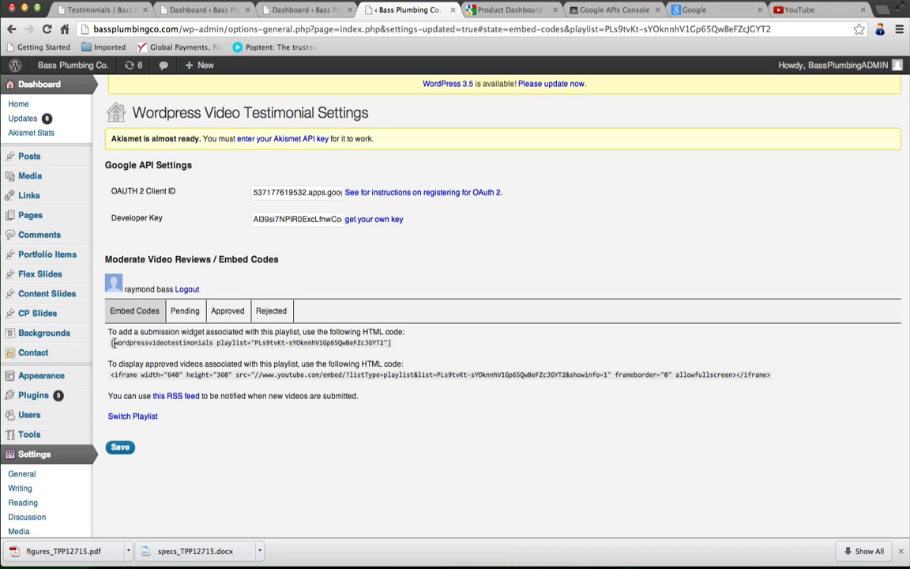
- Examine the new playlist's submission widget shortcode and its pending, approved and rejected video lists
{"action": "left_click_drag", "start_coordinate": [111, 343], "coordinate": [392, 344]}
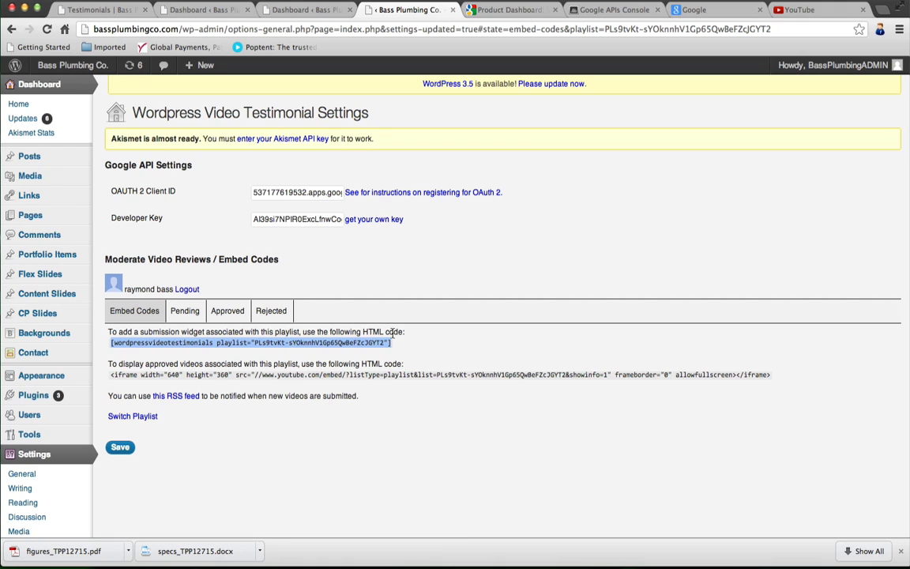
{"action": "left_click", "coordinate": [189, 318]}
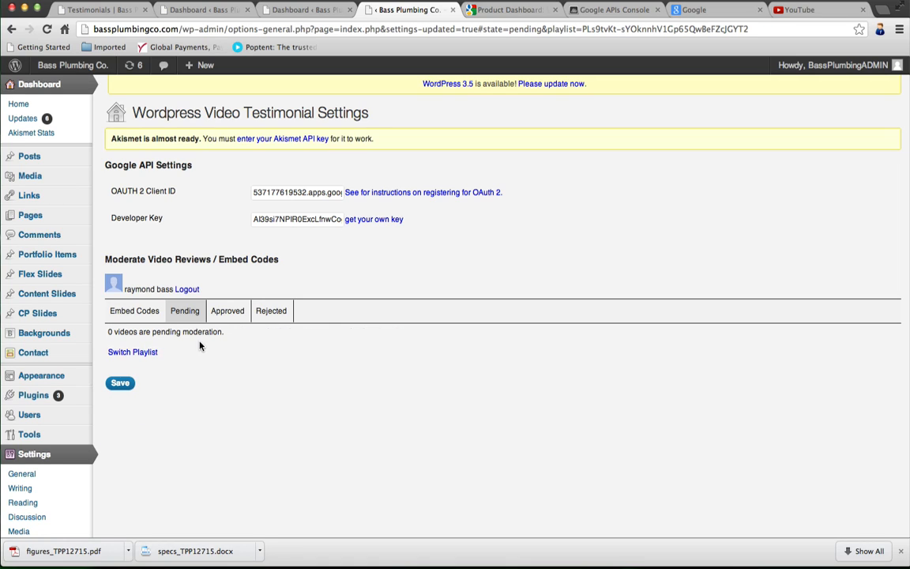
{"action": "left_click_drag", "start_coordinate": [108, 332], "coordinate": [228, 334]}
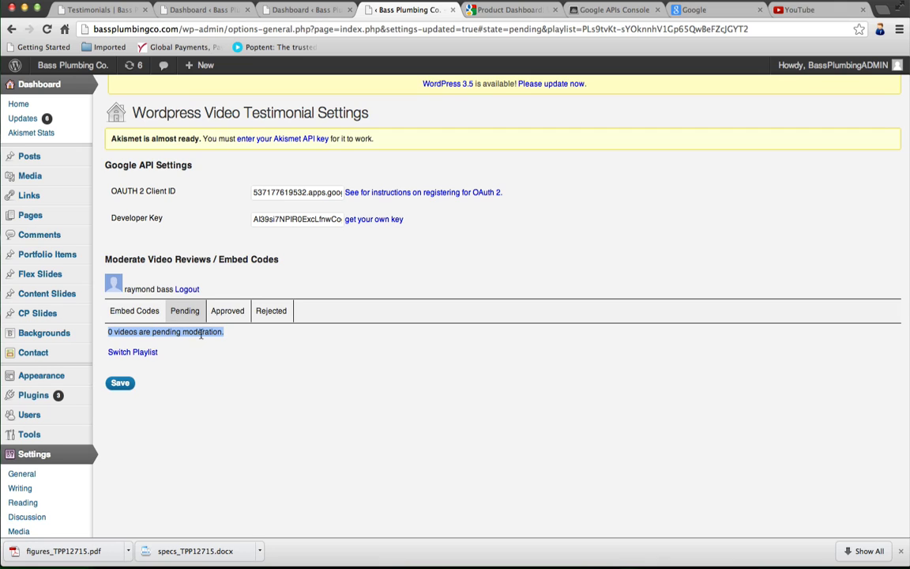
{"action": "left_click", "coordinate": [224, 313]}
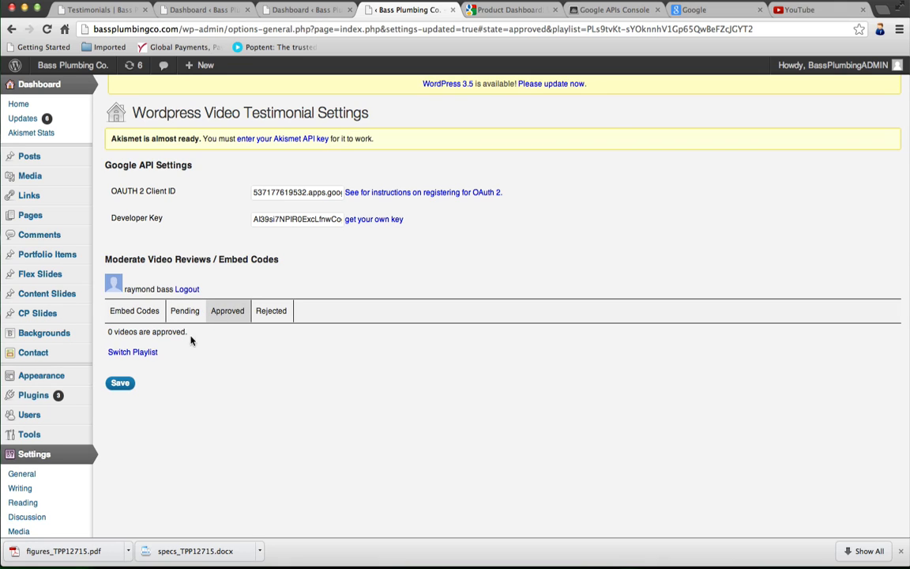
{"action": "left_click", "coordinate": [270, 313]}
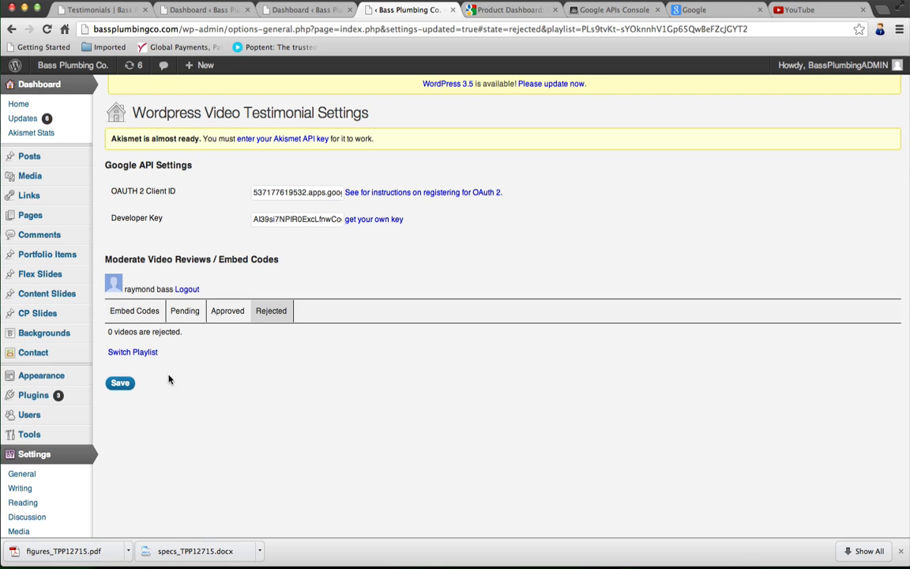
- Switch playlists, reopen "Video Submission By Our Clients and Customers", select its submission widget shortcode and save the settings
{"action": "left_click", "coordinate": [119, 382]}
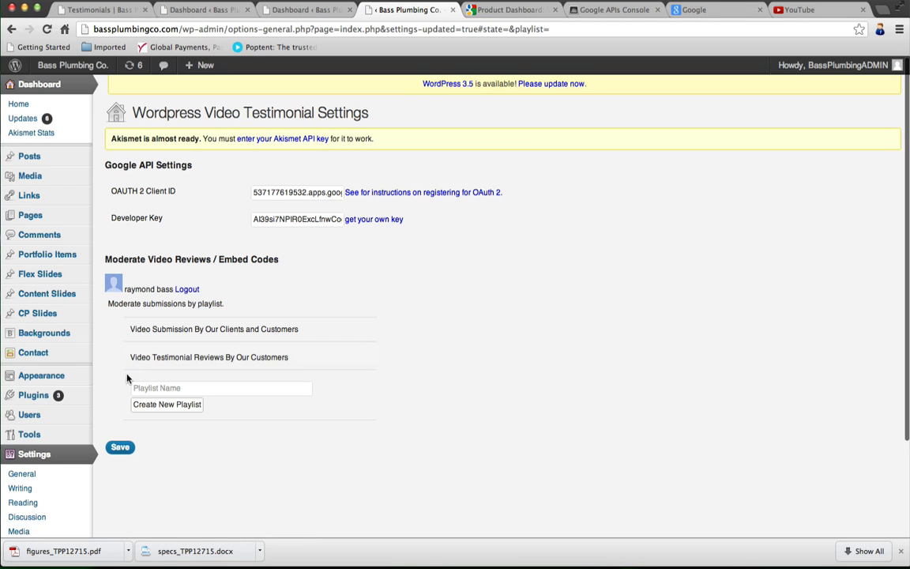
{"action": "left_click", "coordinate": [233, 330]}
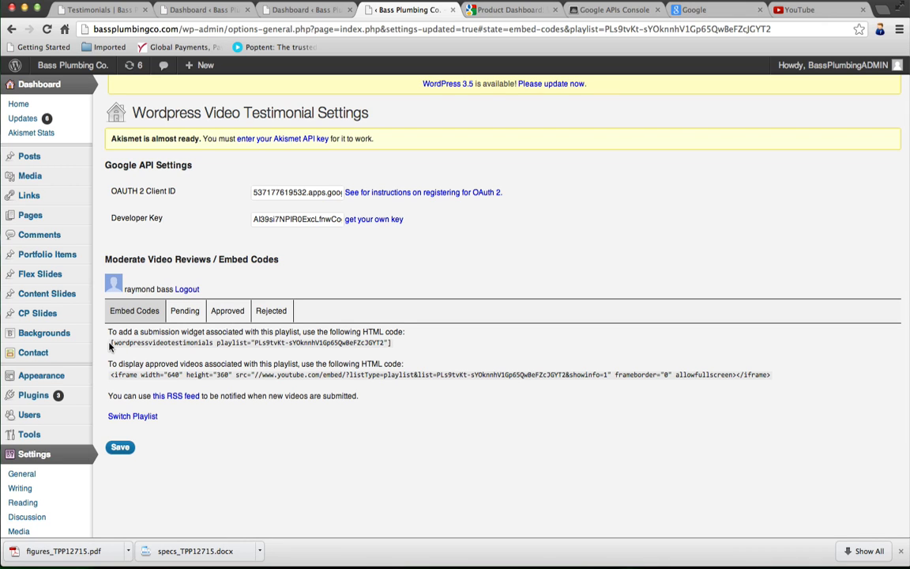
{"action": "left_click_drag", "start_coordinate": [111, 345], "coordinate": [399, 342]}
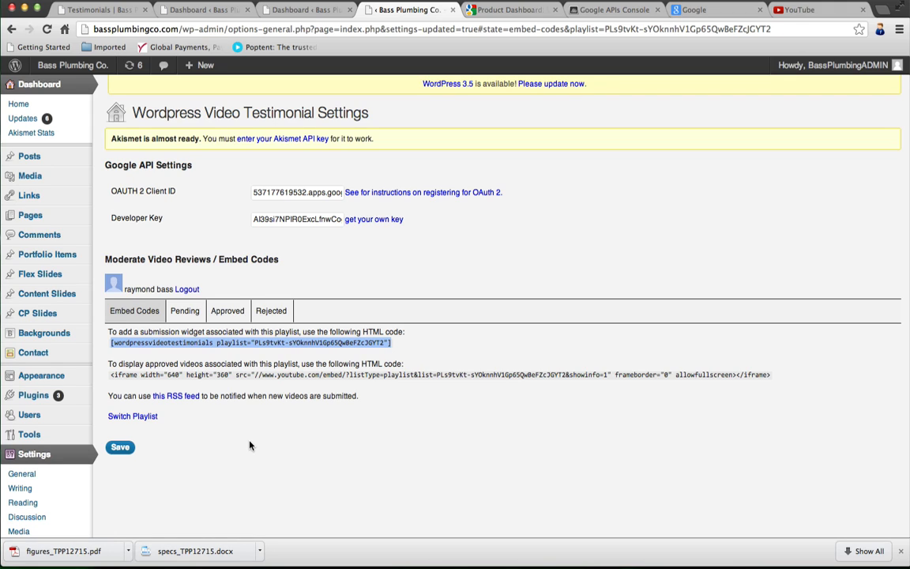
{"action": "left_click", "coordinate": [119, 452]}
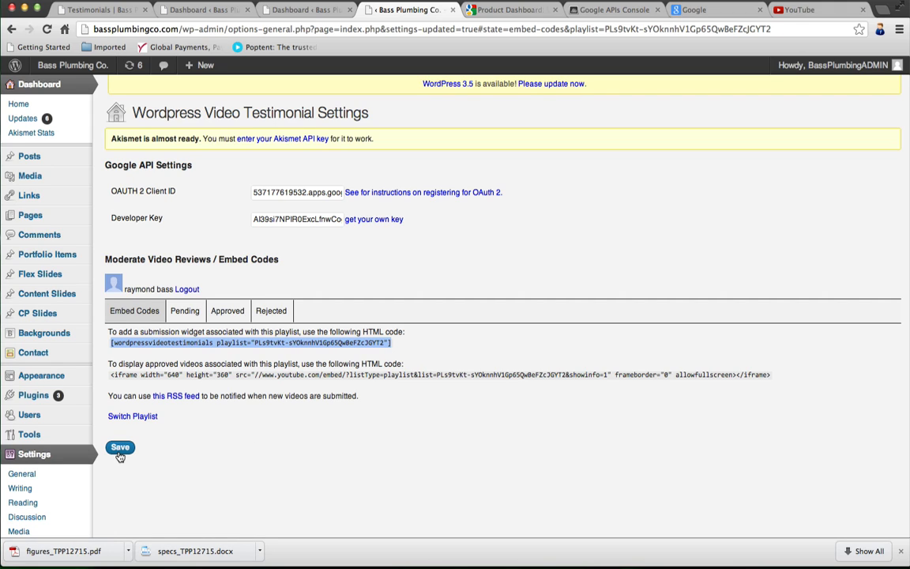